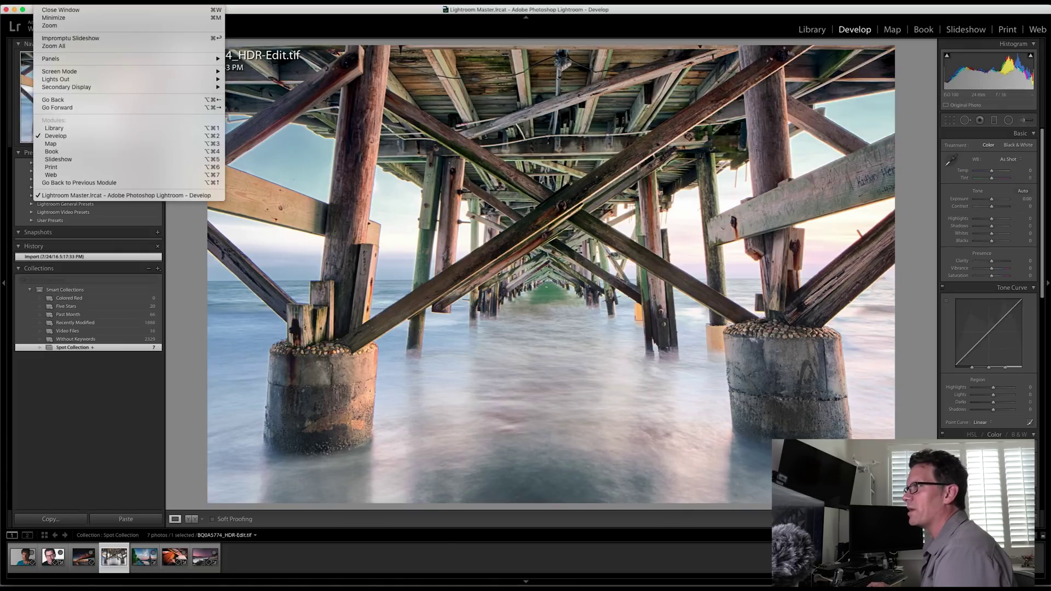
Close the Window menu without choosing any option.
mouse_move(96, 63)
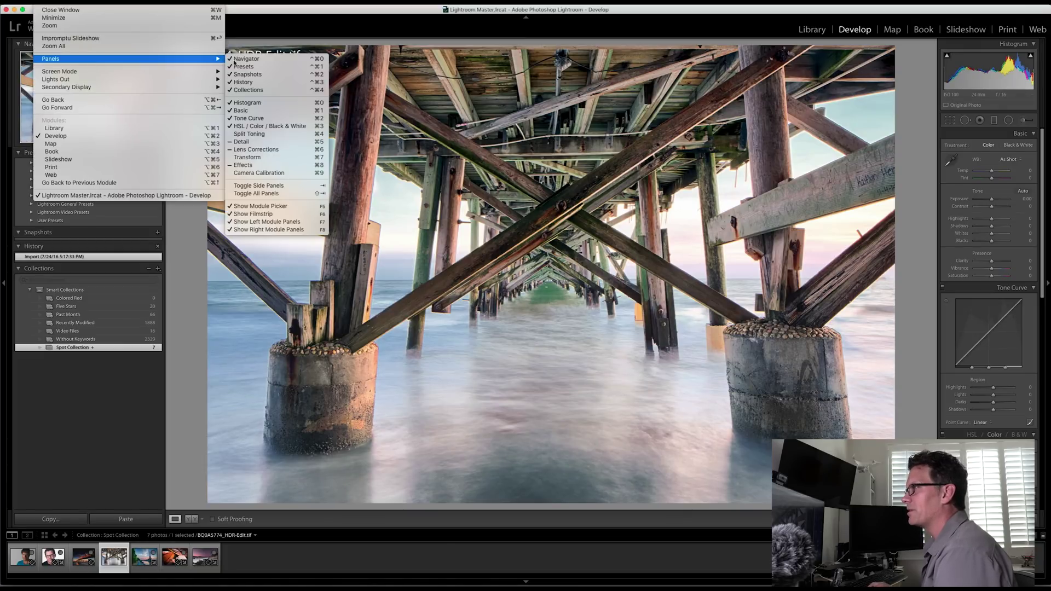
left_click(339, 37)
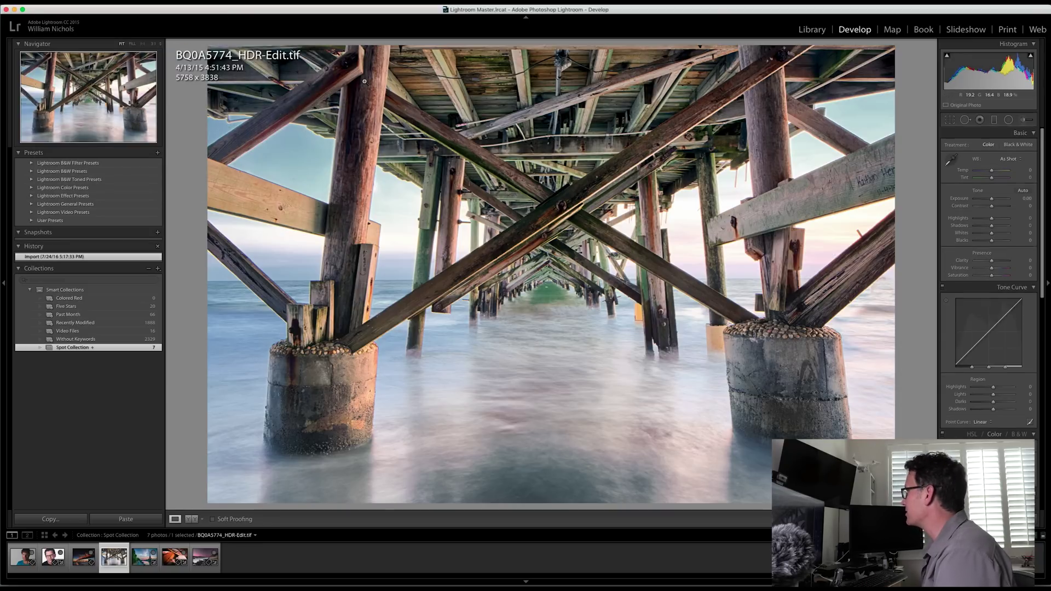
key("super+0")
key("super+0")
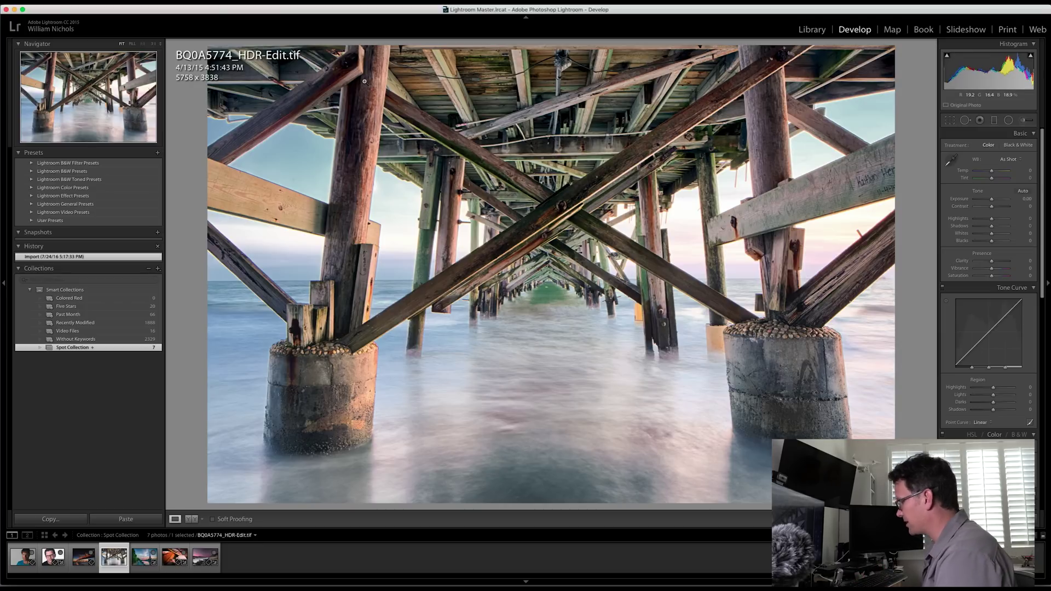
Lower the pier photo's Exposure to -0.85 to shift its histogram.
scroll(990, 257, "down", 2)
scroll(990, 258, "up", 2)
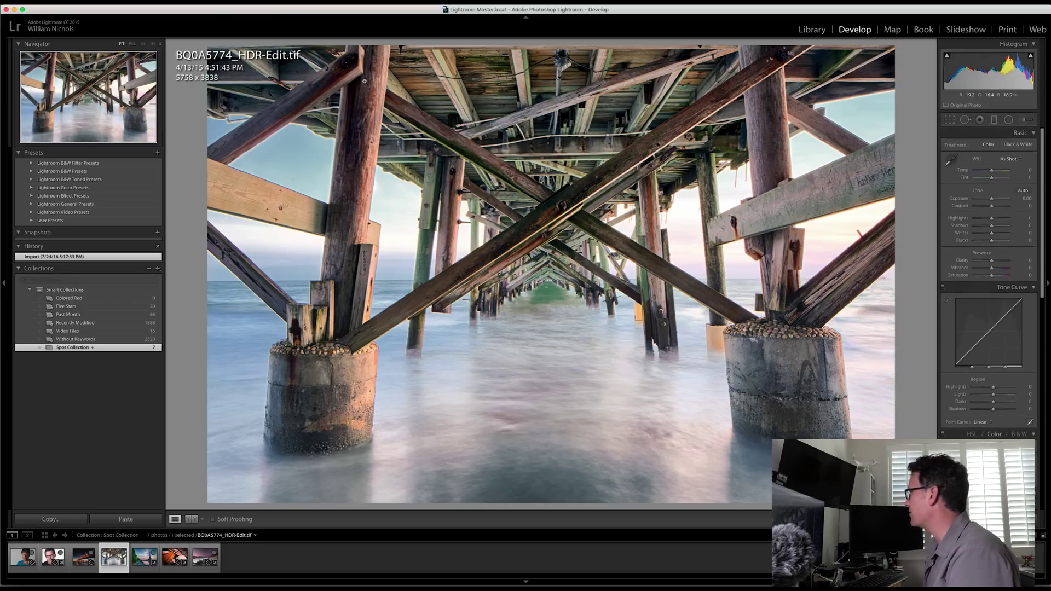
scroll(990, 257, "down", 1)
scroll(990, 257, "up", 1)
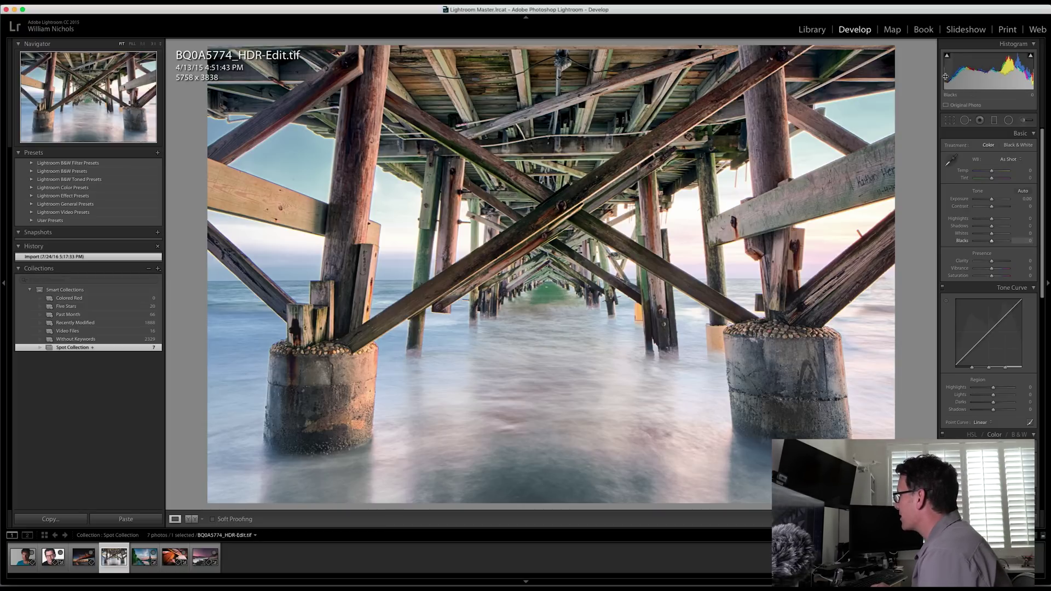
mouse_move(948, 56)
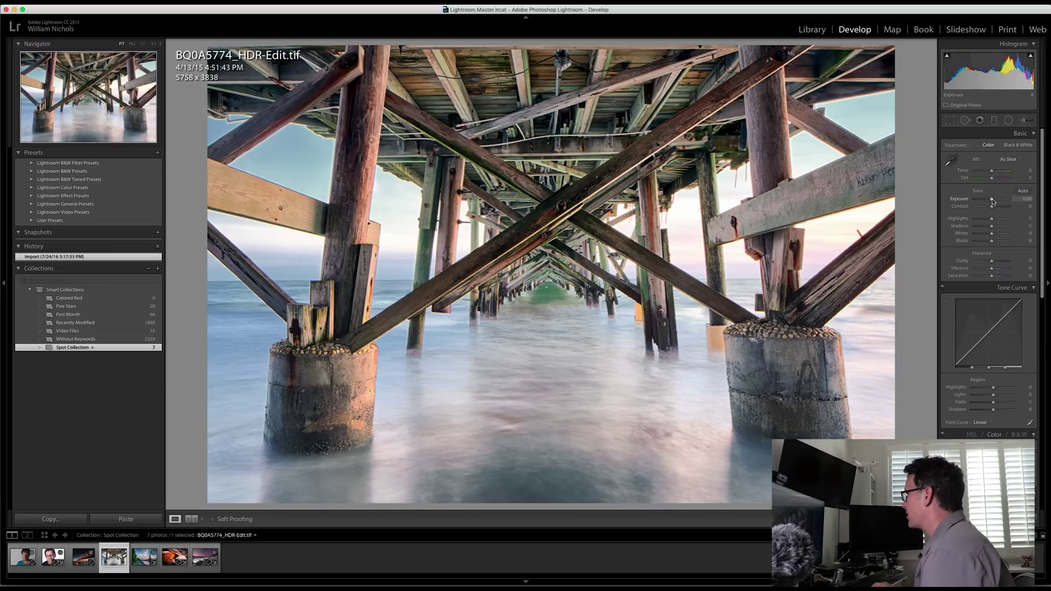
mouse_move(992, 199)
left_mouse_down()
mouse_move(1007, 200)
mouse_move(989, 201)
left_mouse_up()
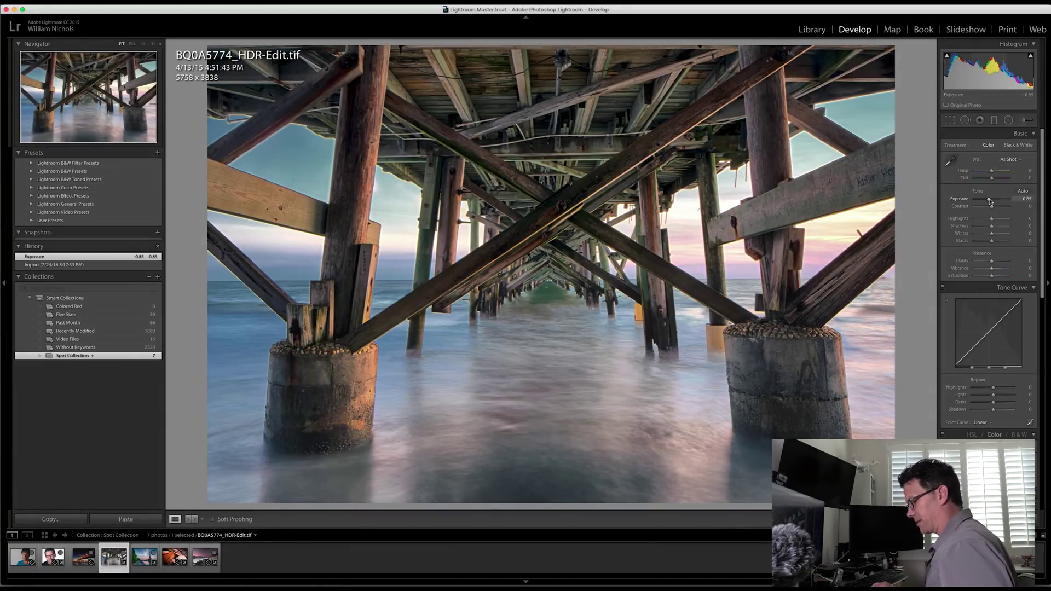
key("super+z")
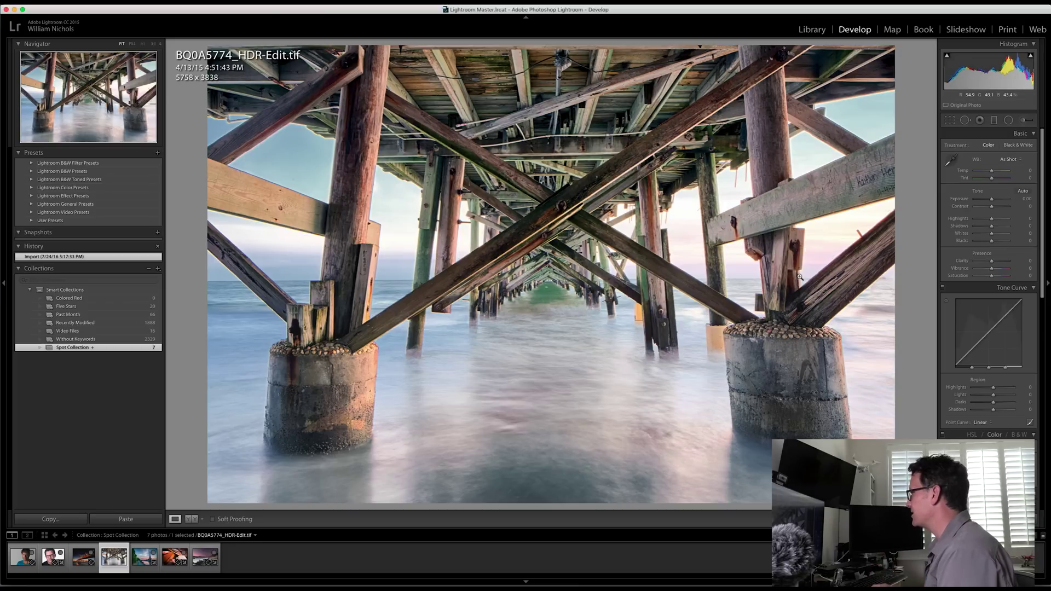
Check the histogram's display options, then try Blacks at -100 and return it to about zero.
right_click(949, 77)
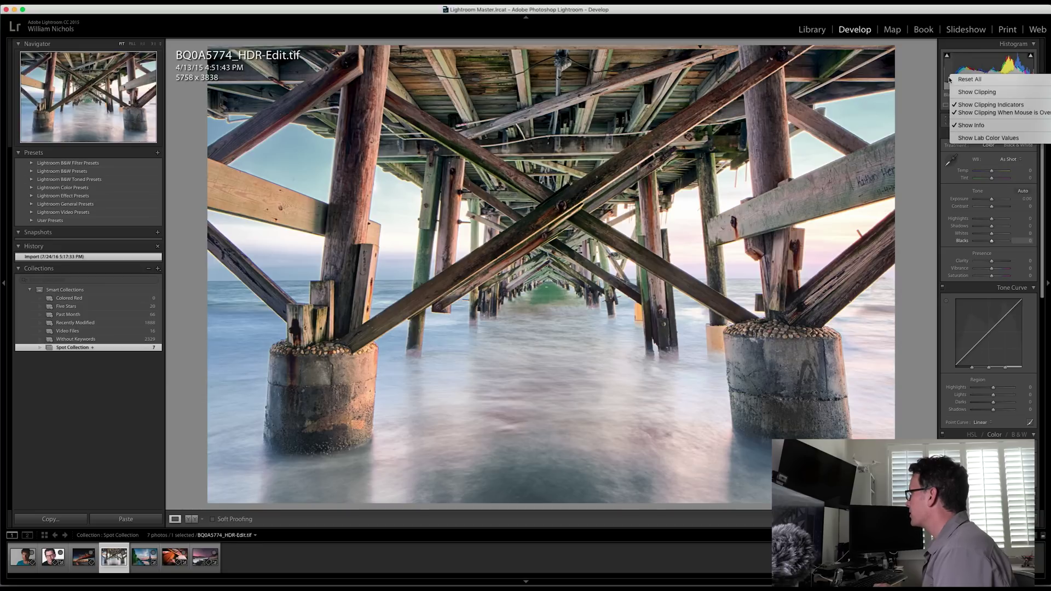
left_click(956, 185)
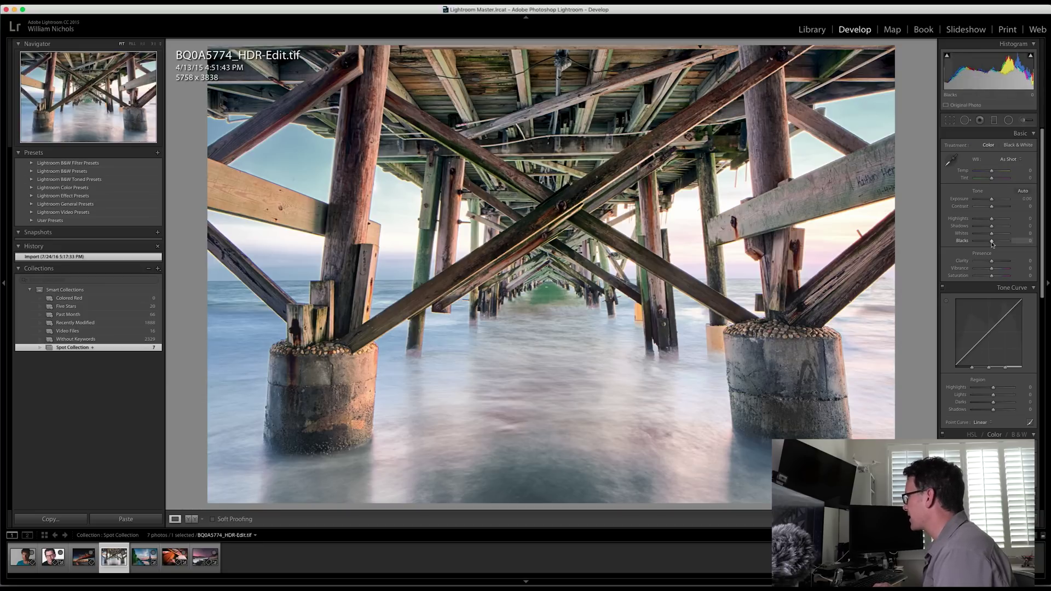
mouse_move(992, 243)
left_mouse_down()
mouse_move(973, 243)
mouse_move(993, 243)
left_mouse_up()
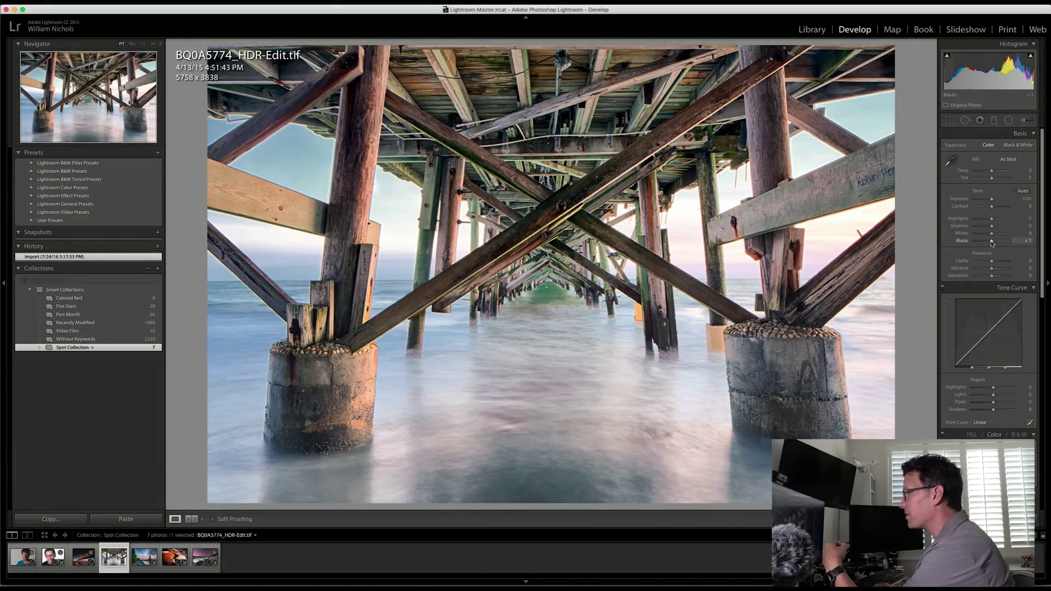
left_click_drag(992, 243, 992, 243)
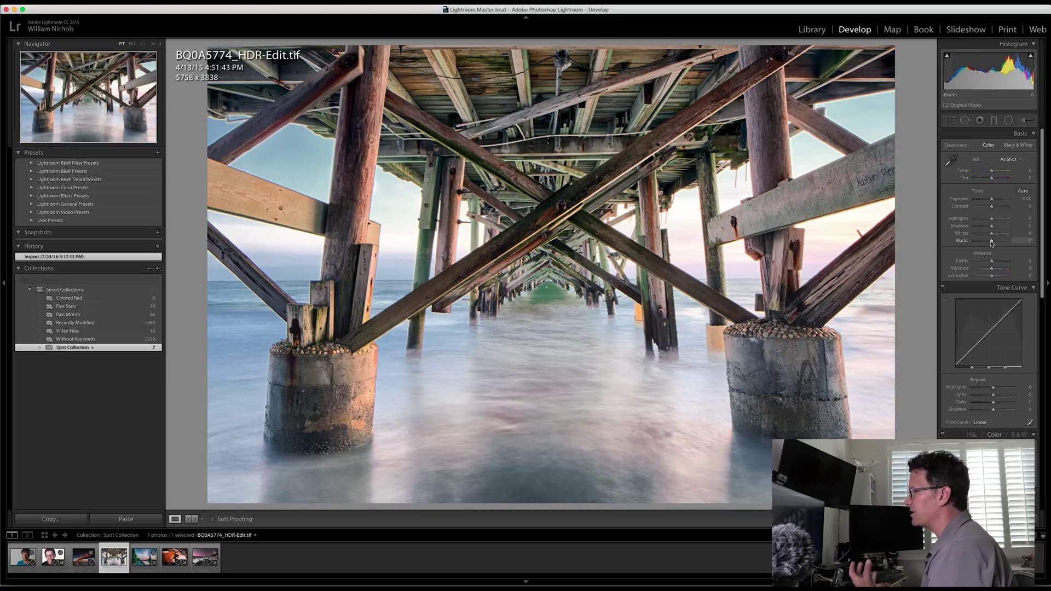
Drag Blacks to -100 with Alt held to preview which shadows clip to pure black.
mouse_move(992, 243)
left_mouse_down()
mouse_move(965, 246)
mouse_move(991, 245)
left_mouse_up()
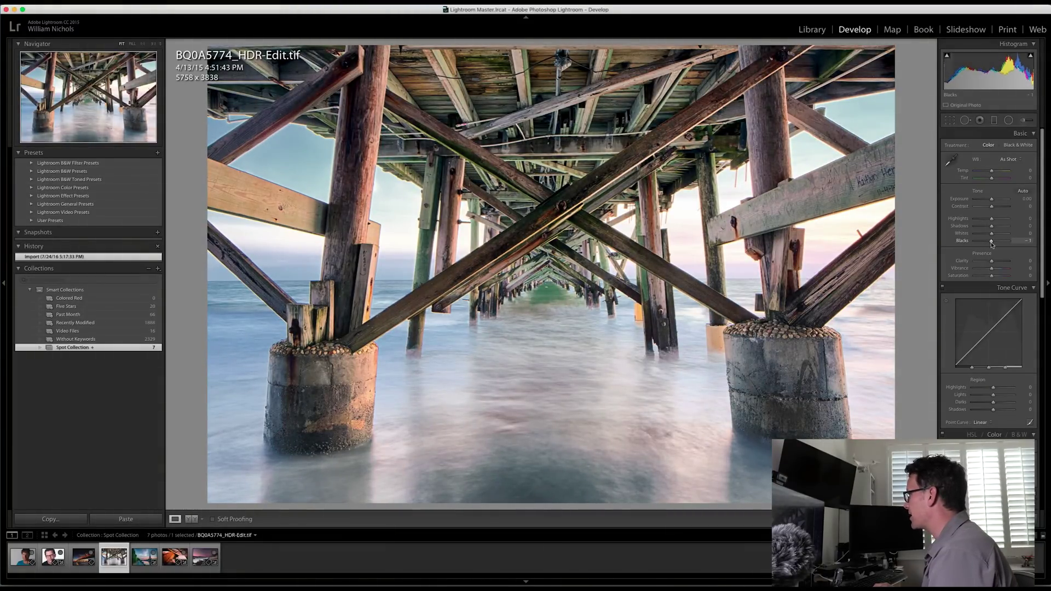
left_click_drag(992, 244, 992, 245)
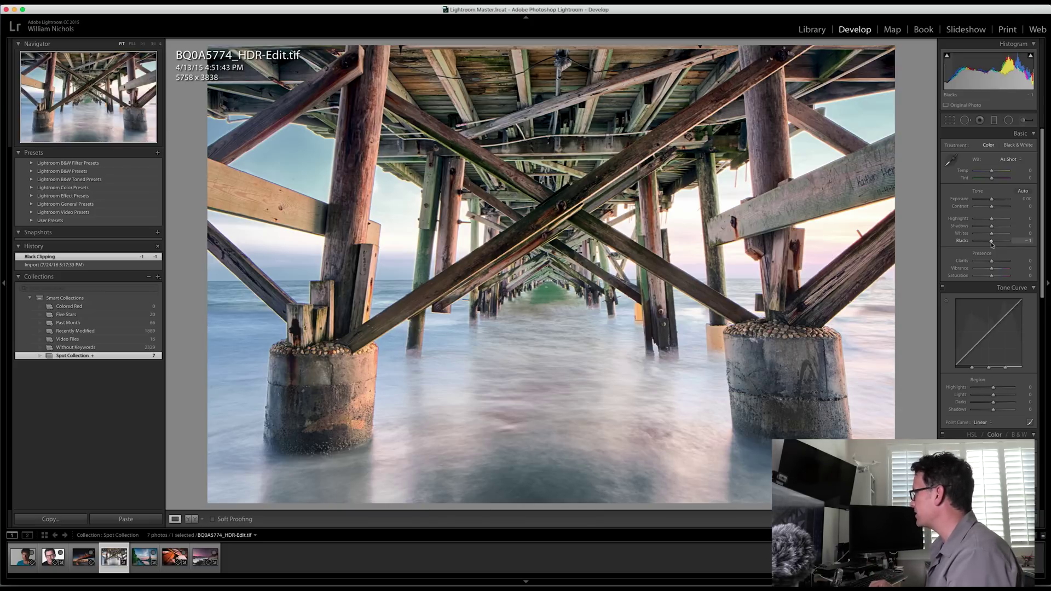
key("alt")
left_click_drag(992, 245, 971, 247)
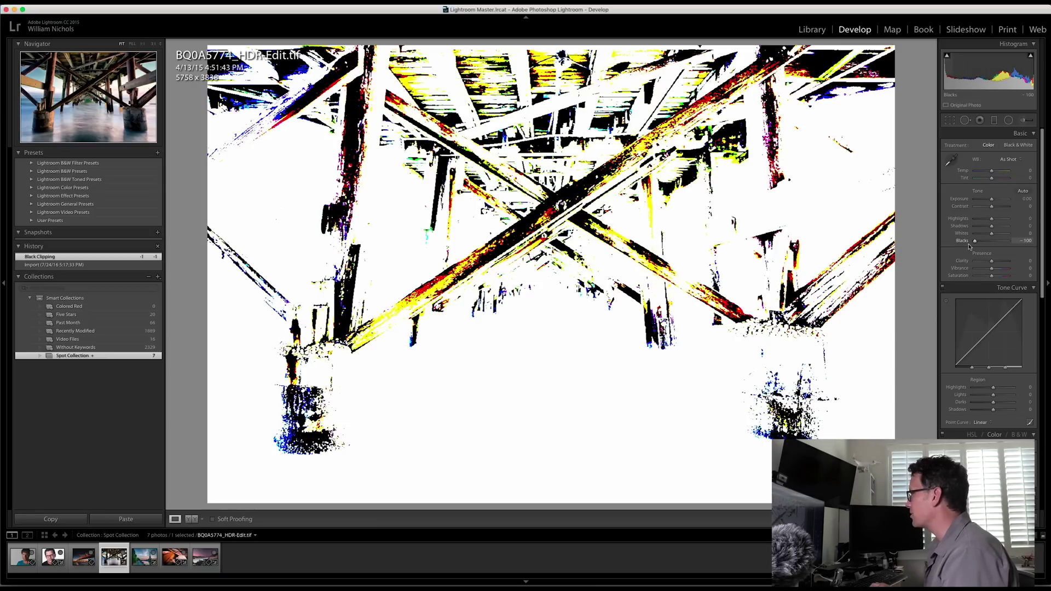
left_click_drag(975, 244, 975, 244)
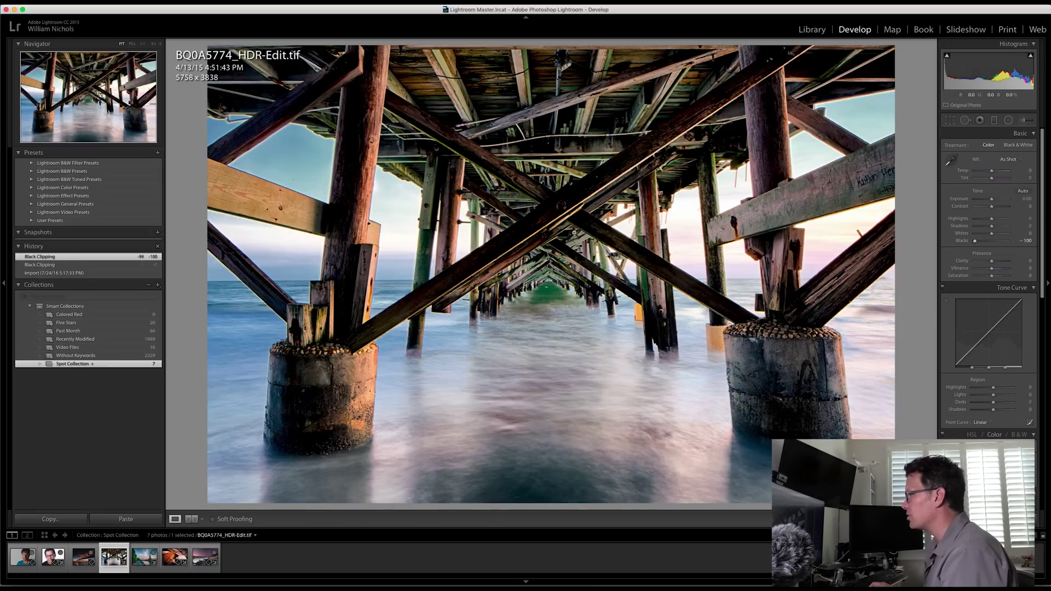
Zoom in on the crossed beams to check black clipping at -100, then zoom back out.
left_click(568, 197)
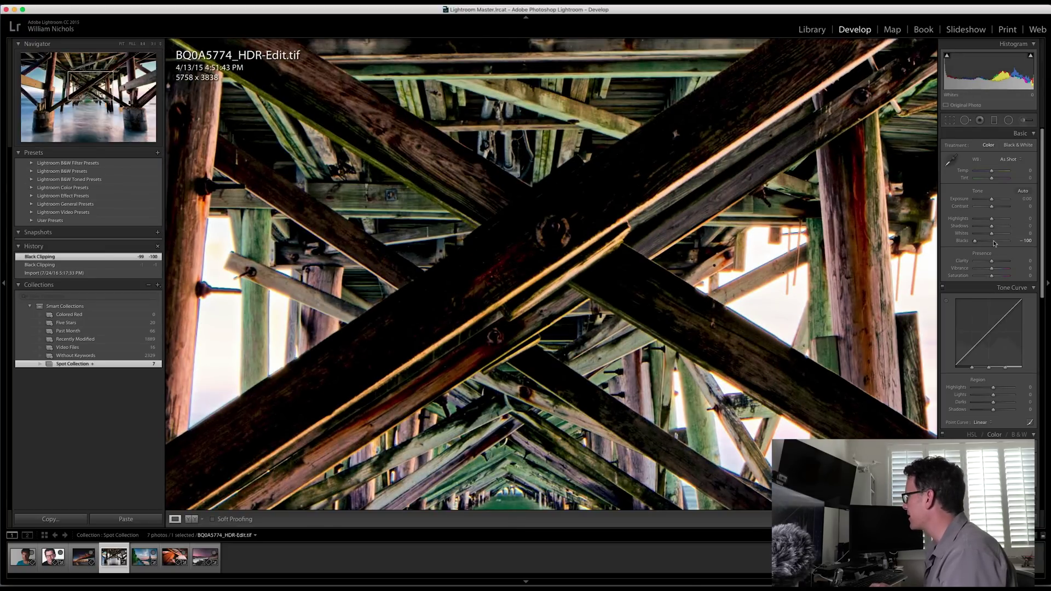
key("alt")
left_click_drag(979, 245, 975, 246)
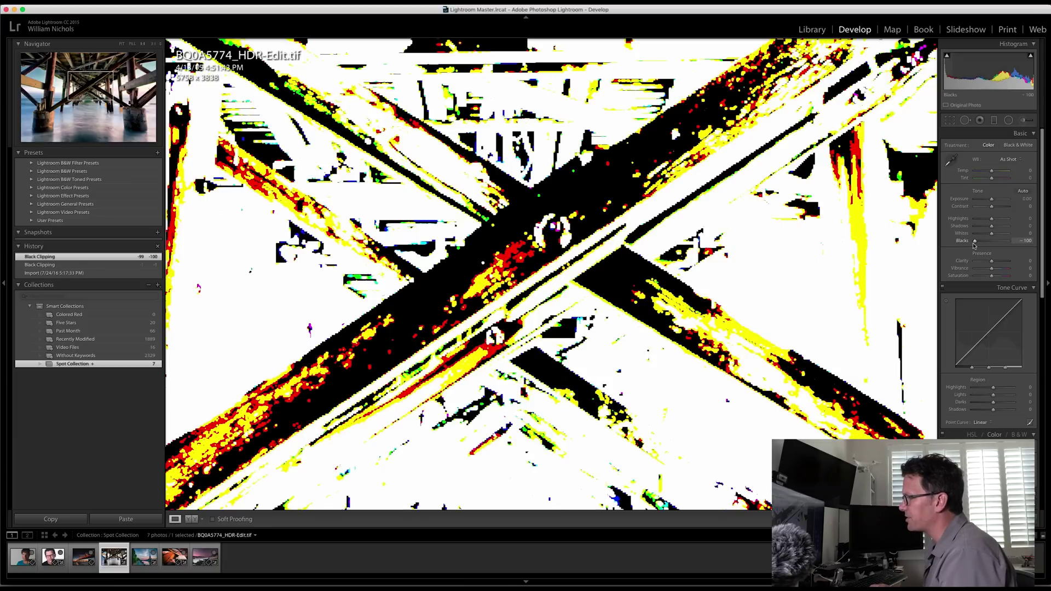
left_click_drag(975, 245, 975, 246)
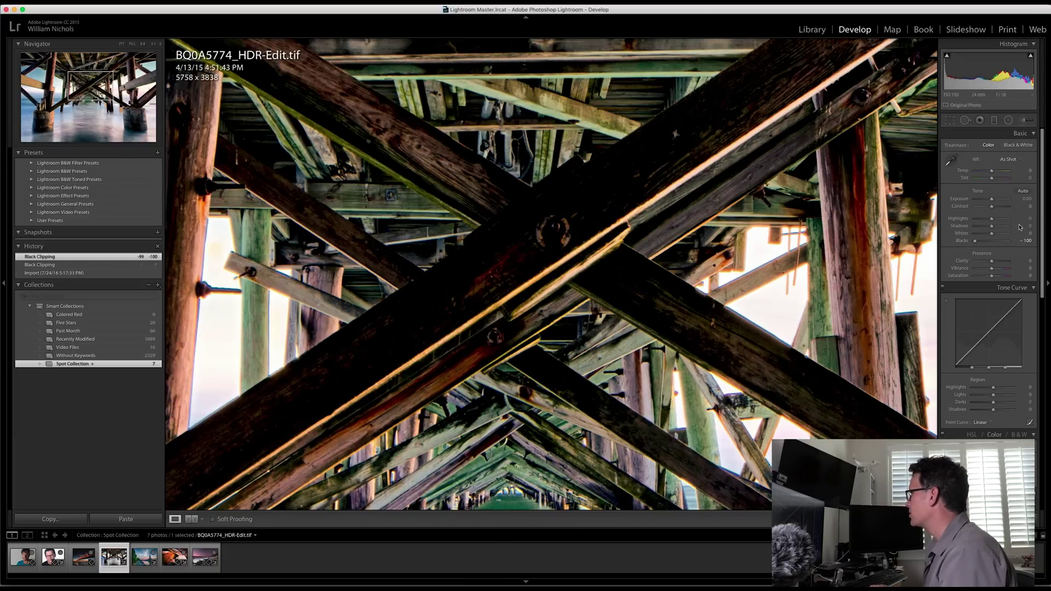
left_click(813, 245)
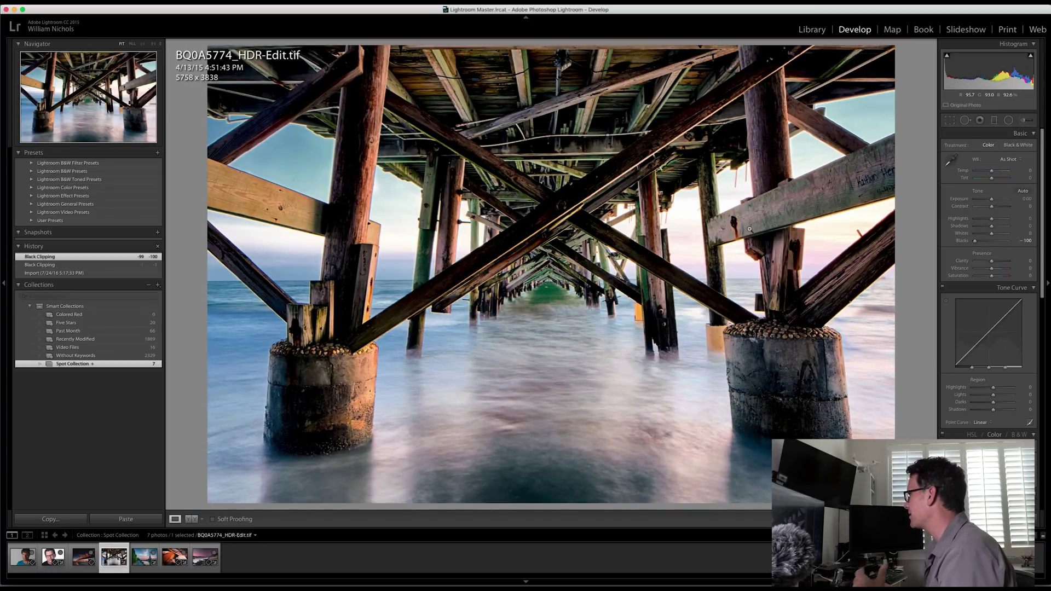
Raise the pier photo's Blacks, then bring them back down to +1.
left_click_drag(977, 244, 1022, 238)
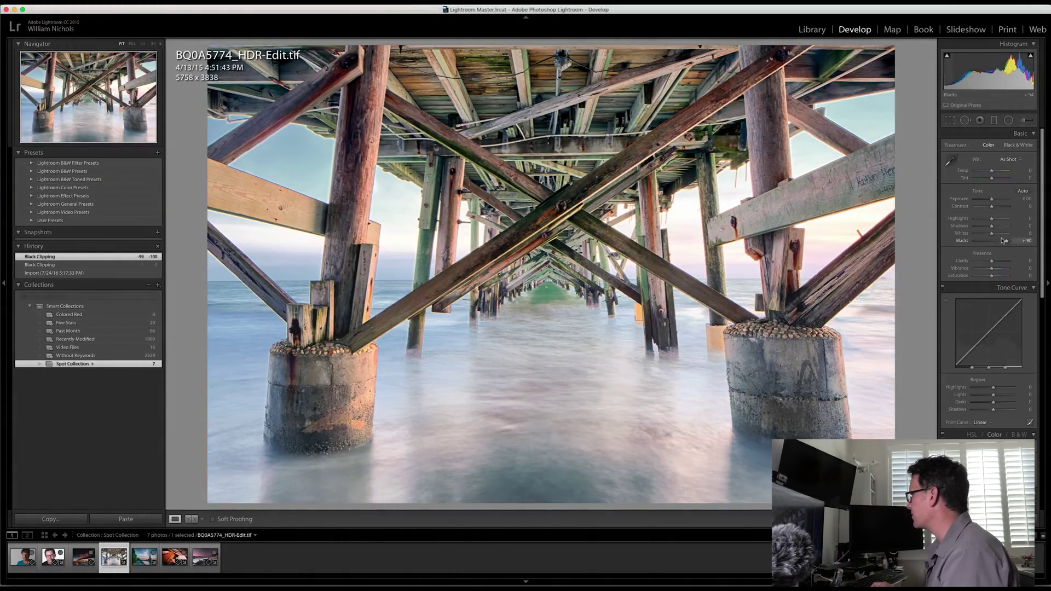
left_click_drag(1008, 240, 991, 241)
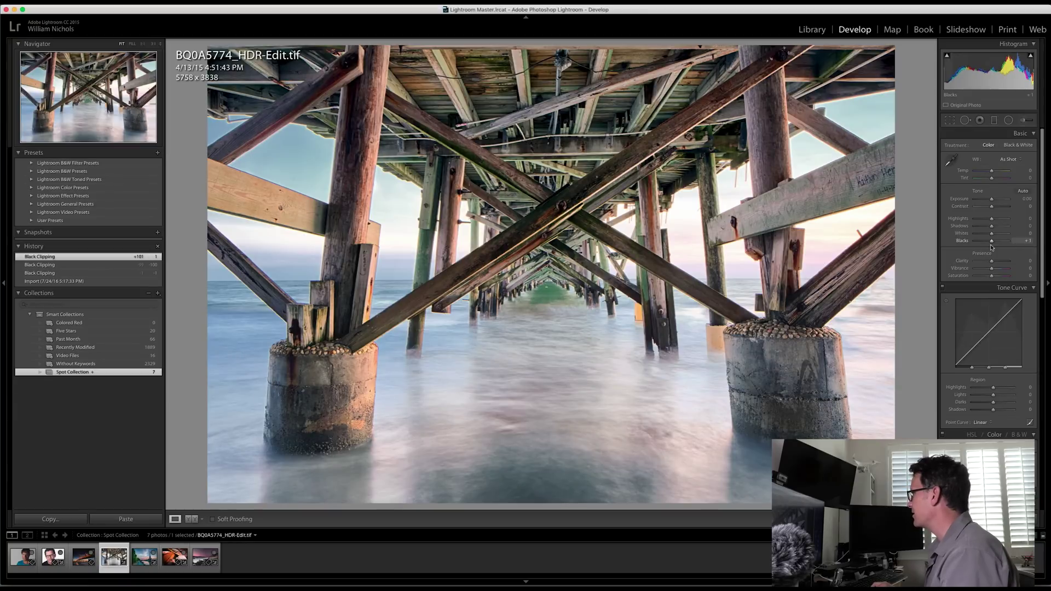
key("alt")
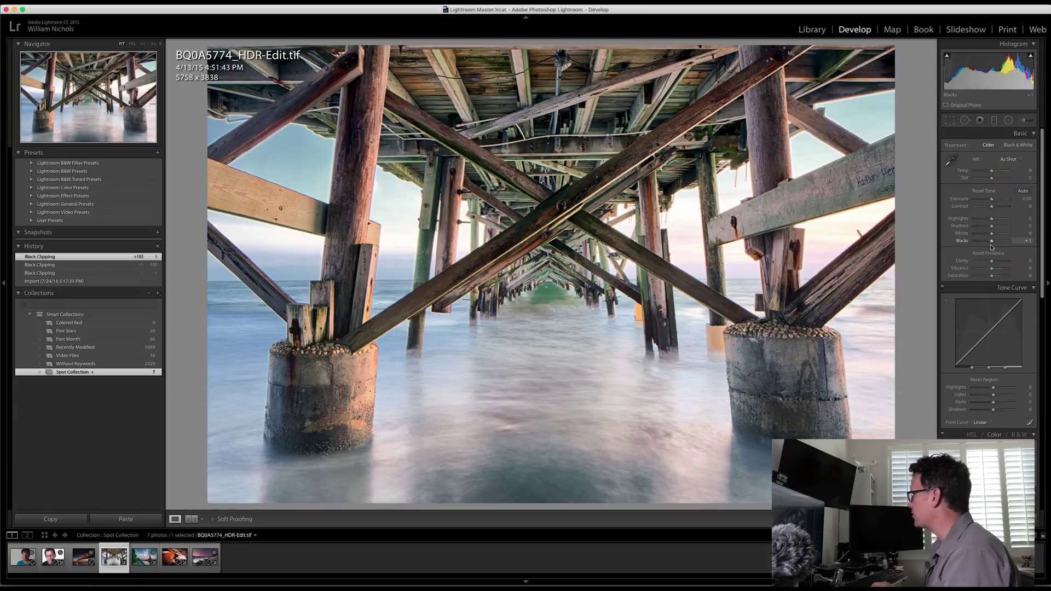
Preview highlight clipping, push Highlights to +100, then lower them to -10 so nothing clips.
left_click_drag(992, 220, 993, 221)
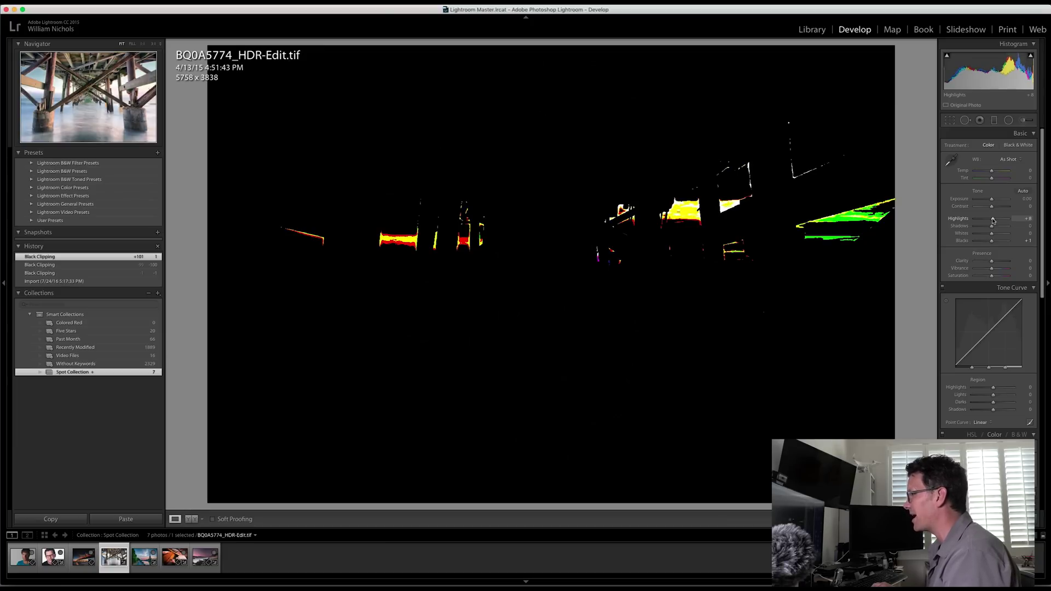
left_click_drag(993, 221, 1036, 218)
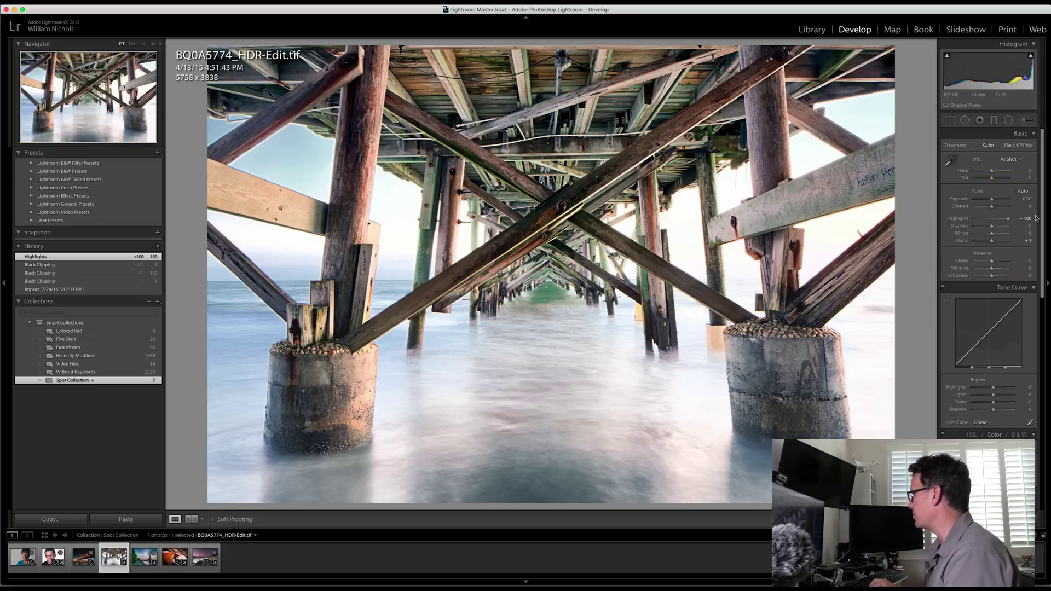
key("alt")
left_click(1008, 221, "alt")
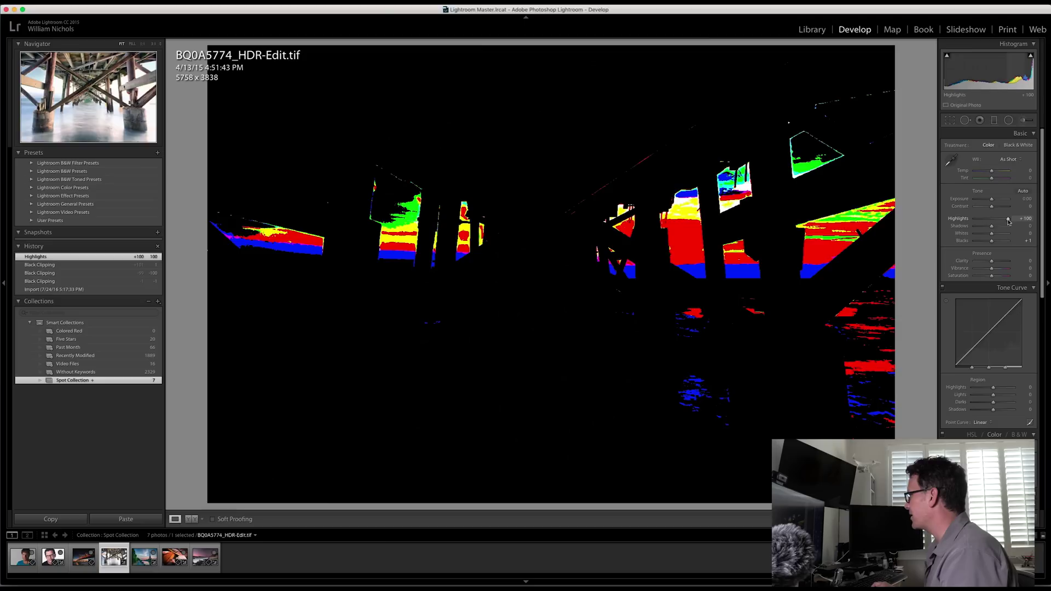
left_click_drag(1009, 221, 991, 223)
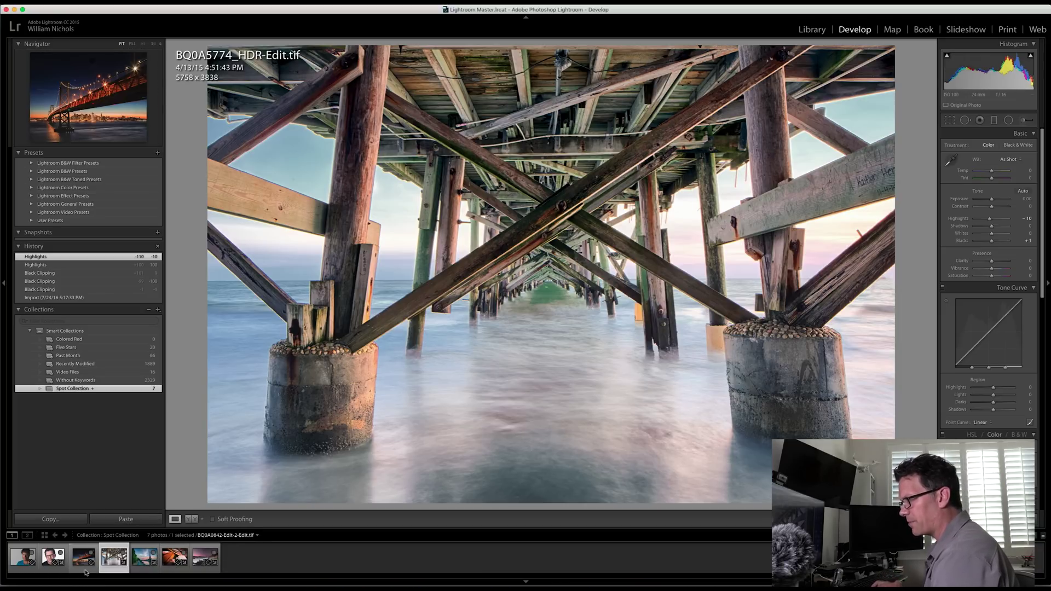
On the bridge night photo, lift Shadows to +100, then raise Blacks and undo that change.
key("Left")
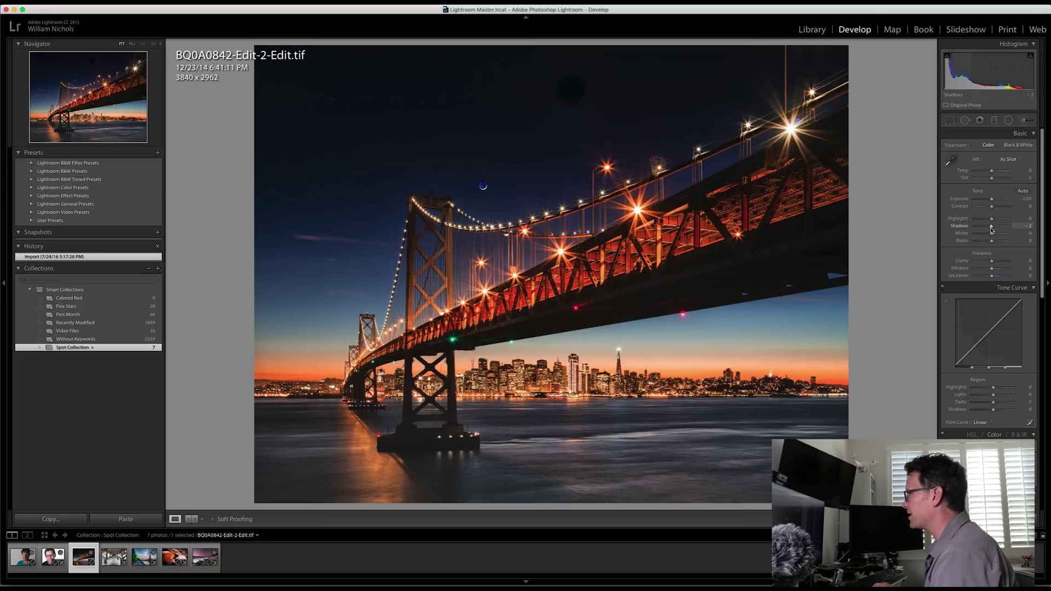
mouse_move(992, 228)
left_mouse_down()
mouse_move(1037, 225)
mouse_move(993, 228)
left_mouse_up()
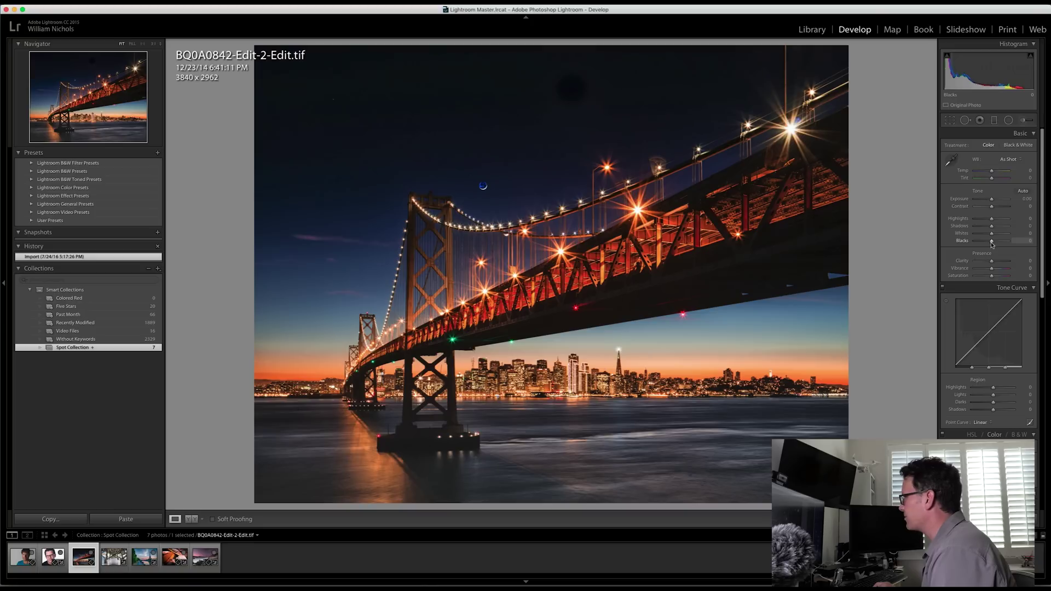
mouse_move(992, 242)
left_mouse_down()
mouse_move(1038, 239)
mouse_move(940, 242)
mouse_move(995, 233)
left_mouse_up()
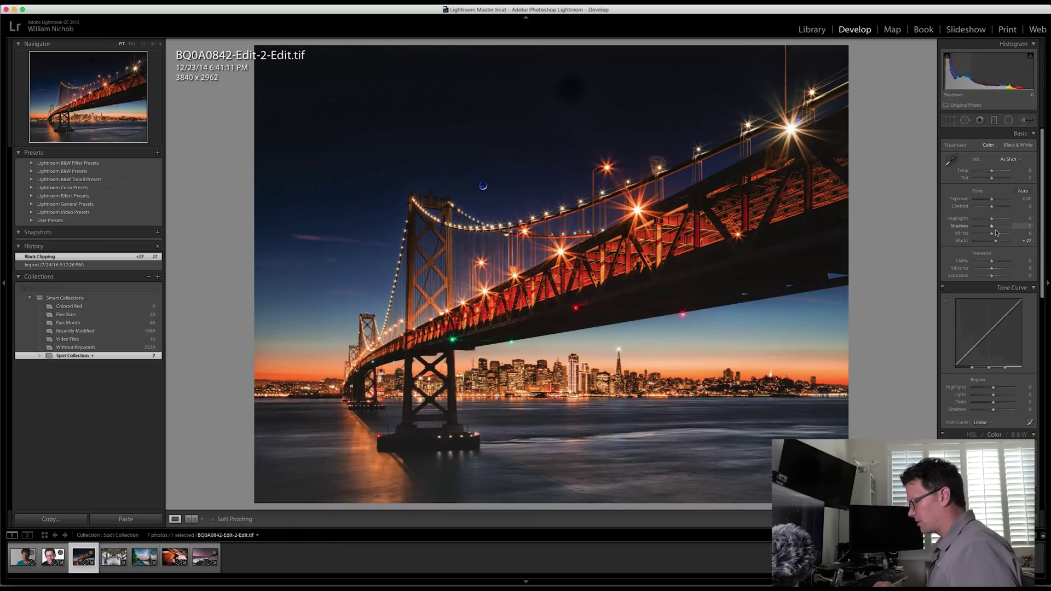
key("super+z")
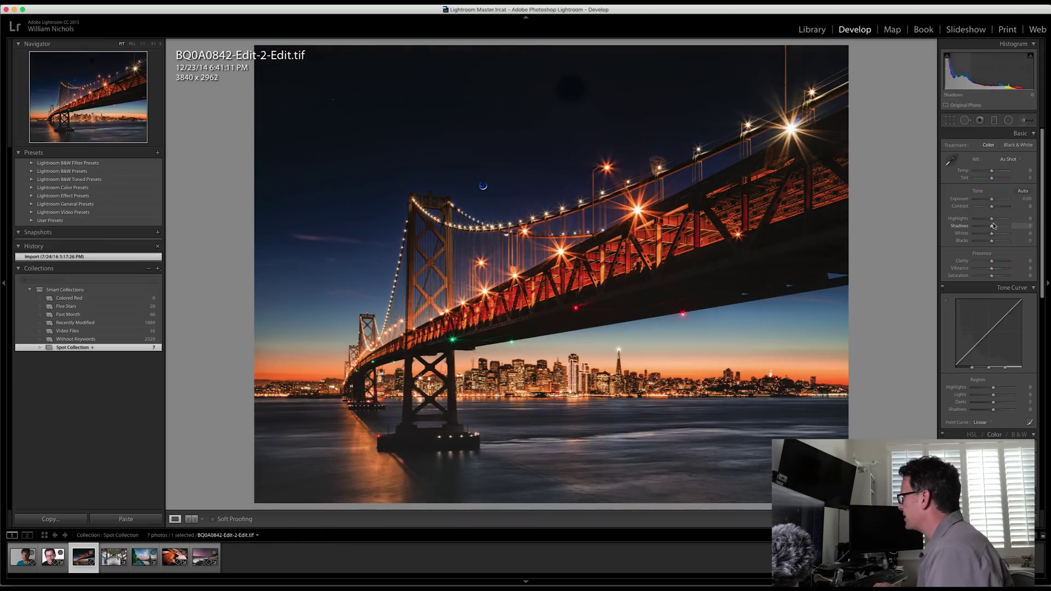
Try Highlights and Whites at +100 on the bridge, undo each, then open bill_0029.fff.
left_click_drag(991, 219, 1023, 217)
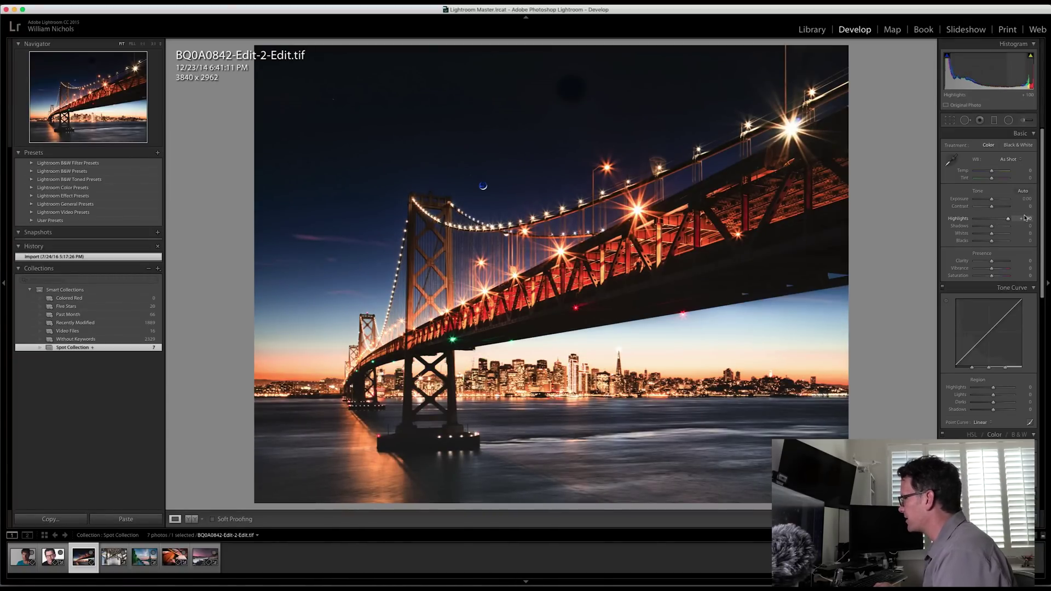
key("super+z")
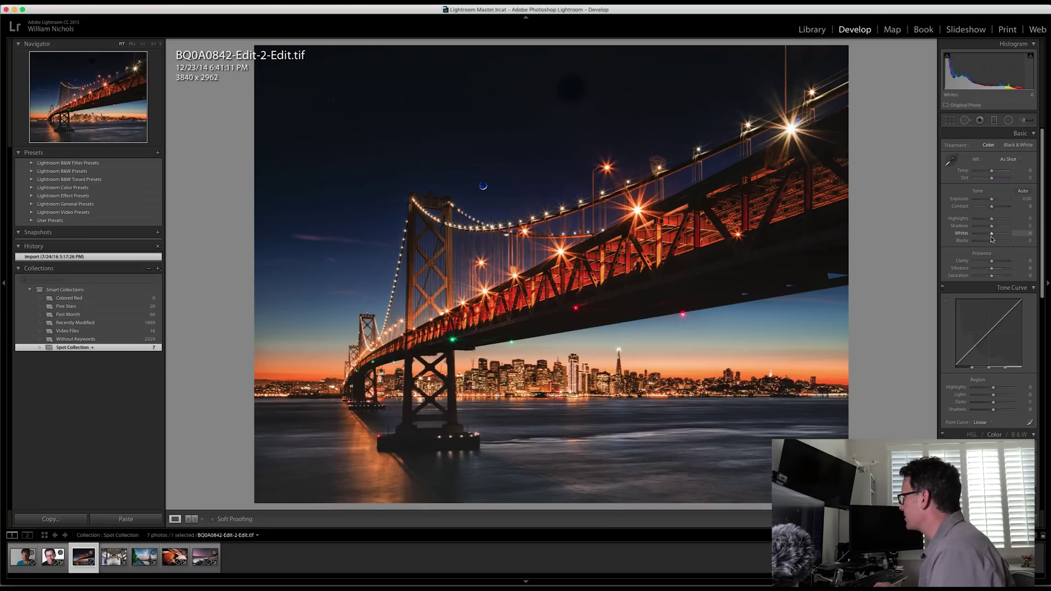
left_click_drag(993, 239, 1022, 237)
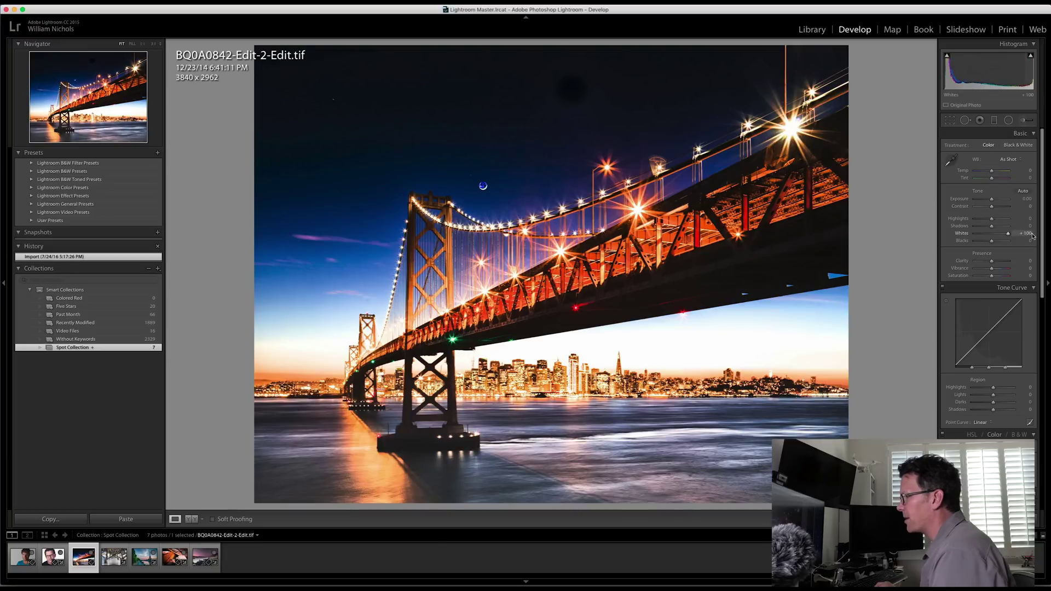
left_click_drag(1032, 235, 1032, 236)
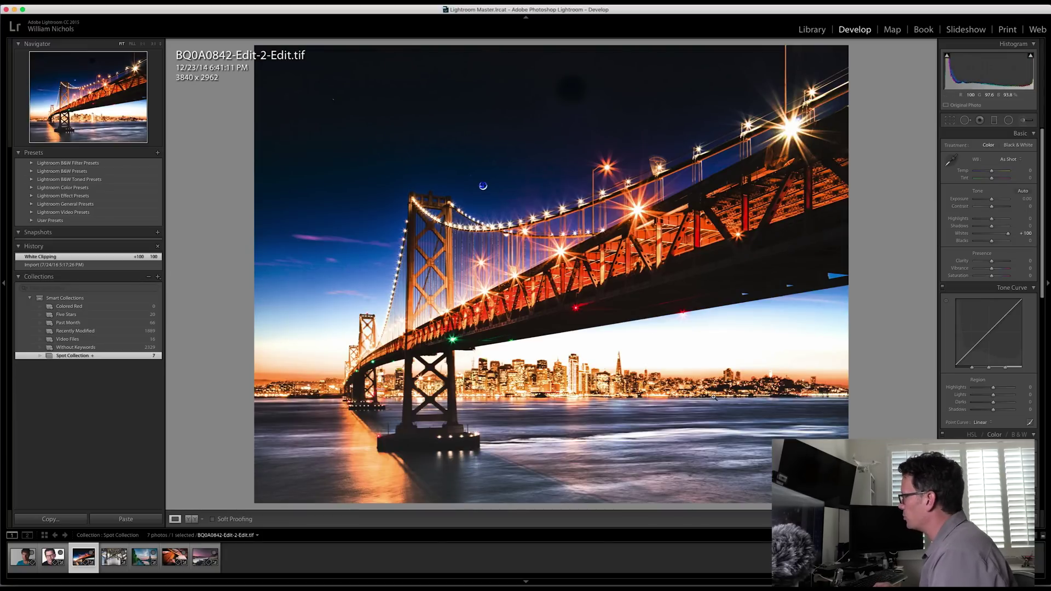
key("cmd+z")
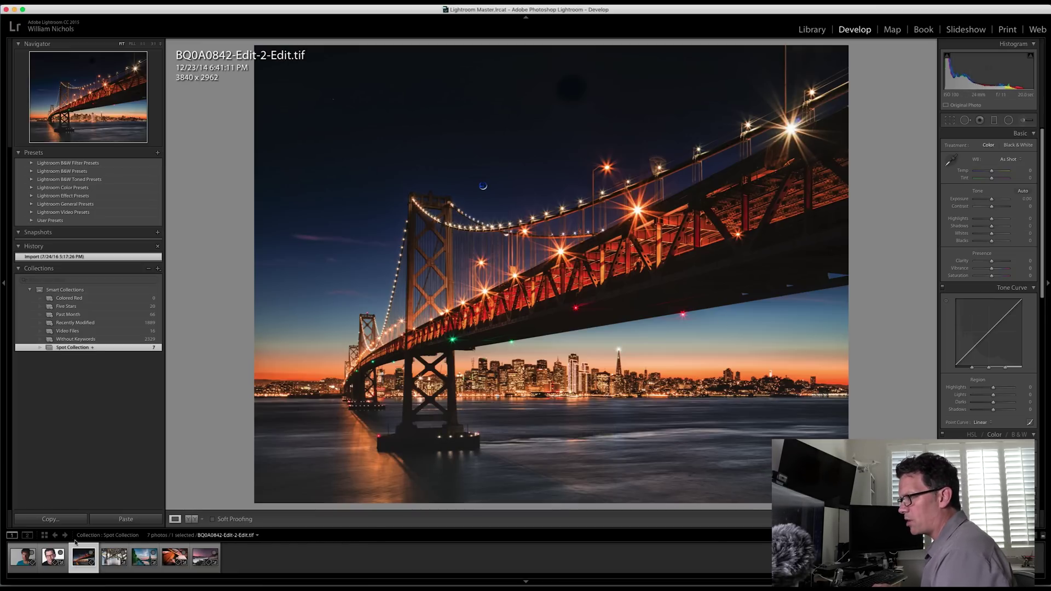
left_click(57, 554)
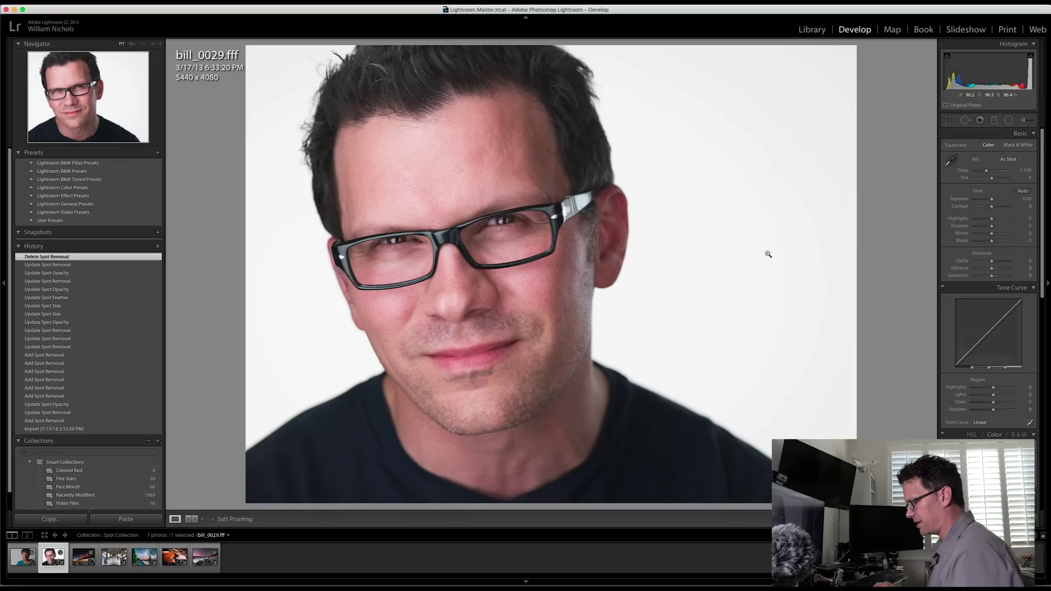
Raise the portrait's Whites to +15 and pull Blacks to -100 while previewing clipping.
key("alt")
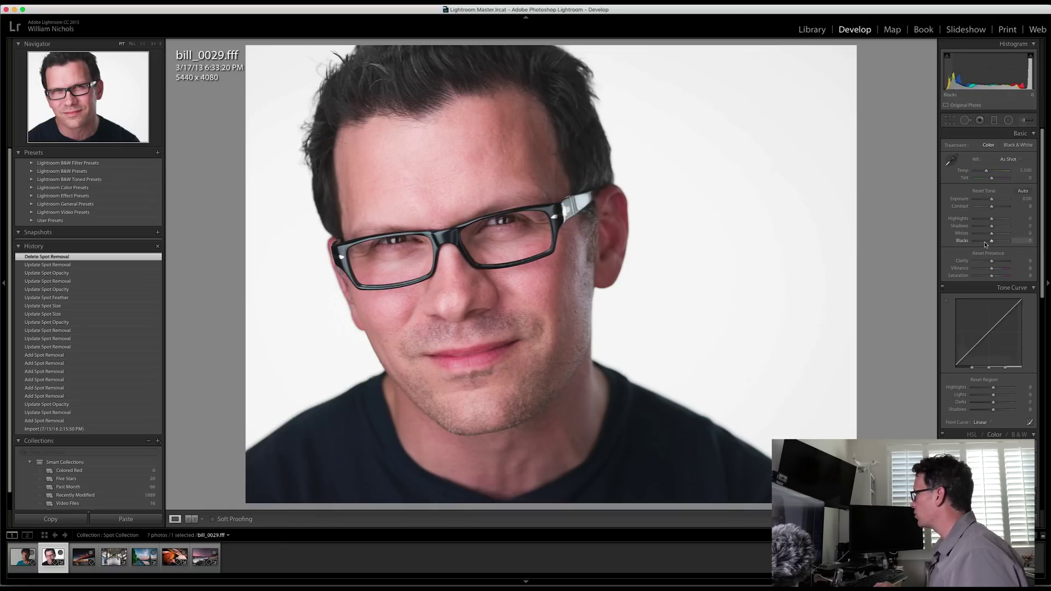
left_click_drag(992, 236, 993, 237)
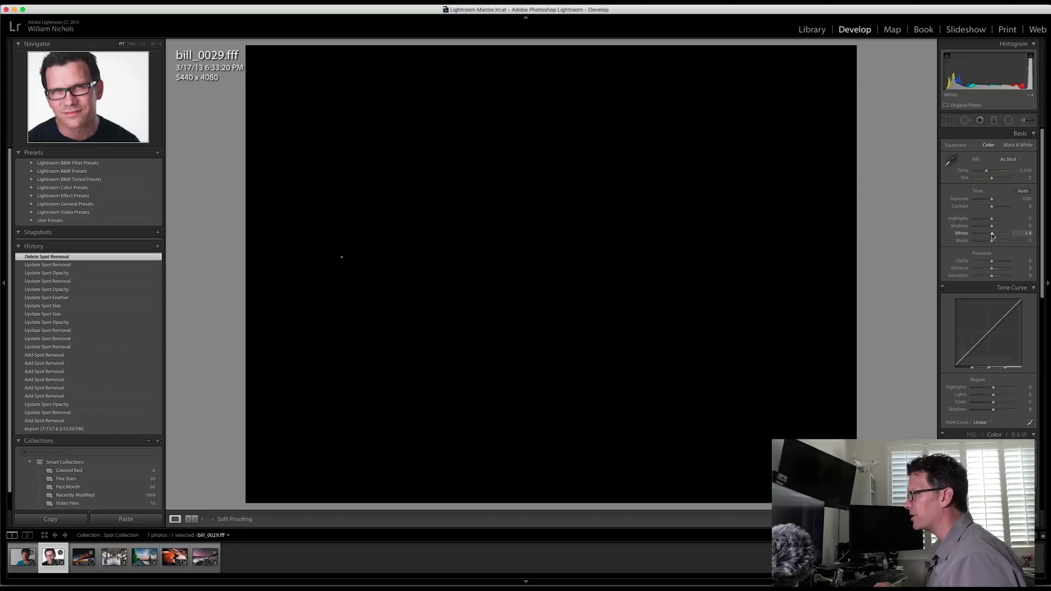
left_click_drag(993, 236, 1006, 236)
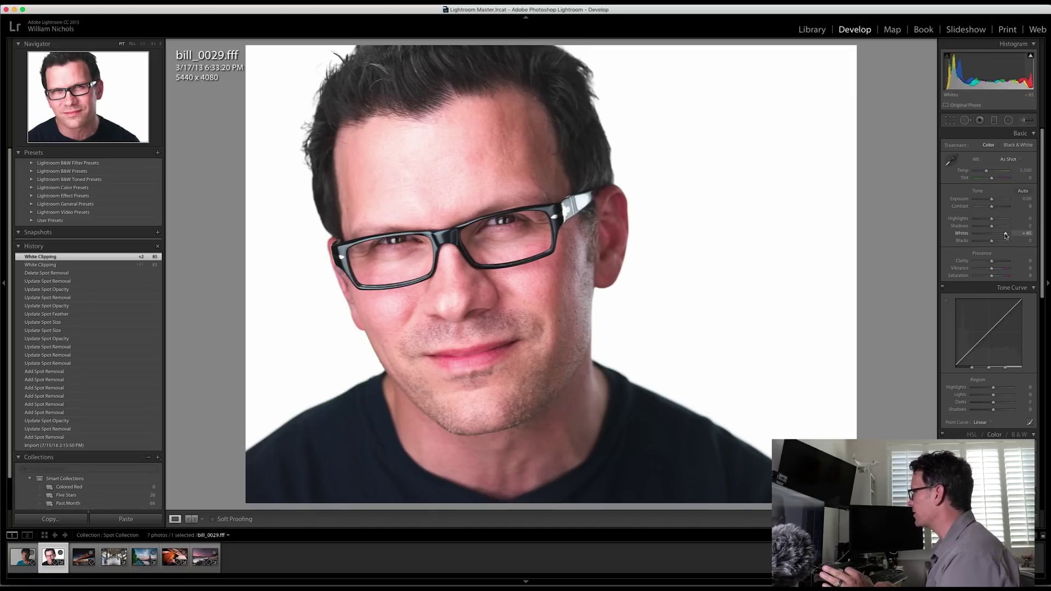
left_click_drag(1006, 236, 971, 243)
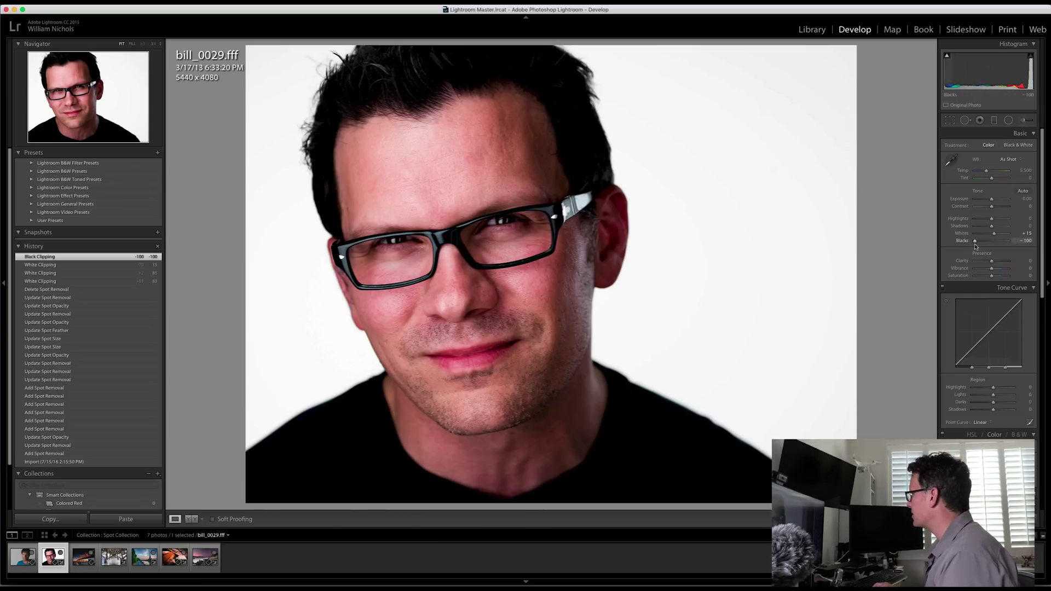
Alt-drag the portrait's Blacks up from -100 while watching the black clipping mask.
left_click_drag(975, 242, 992, 245)
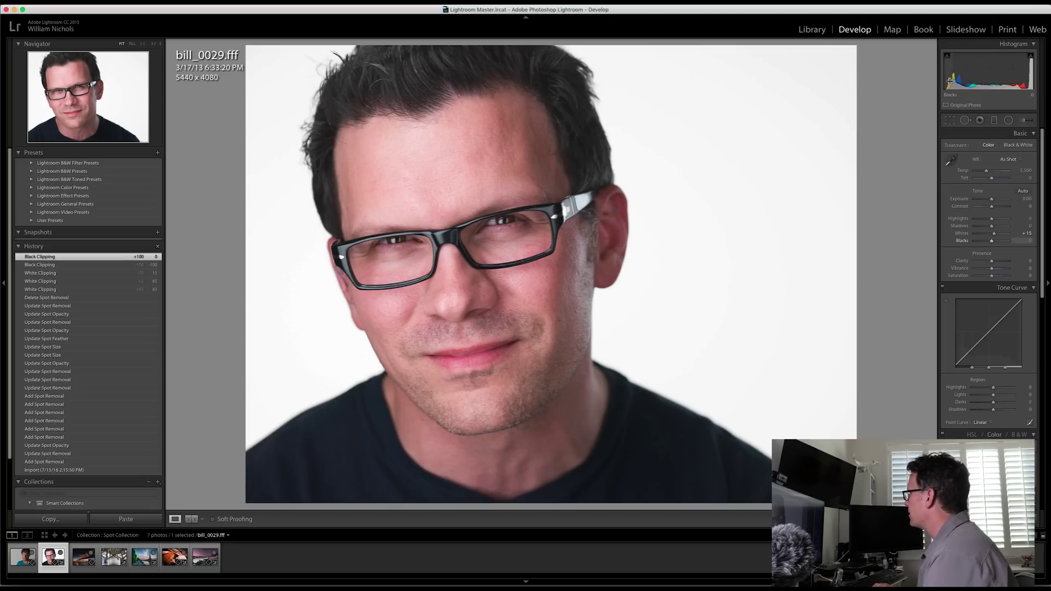
Lower Blacks to -60 and raise Whites to +69, then undo Whites back to +15.
left_click_drag(991, 241, 981, 241)
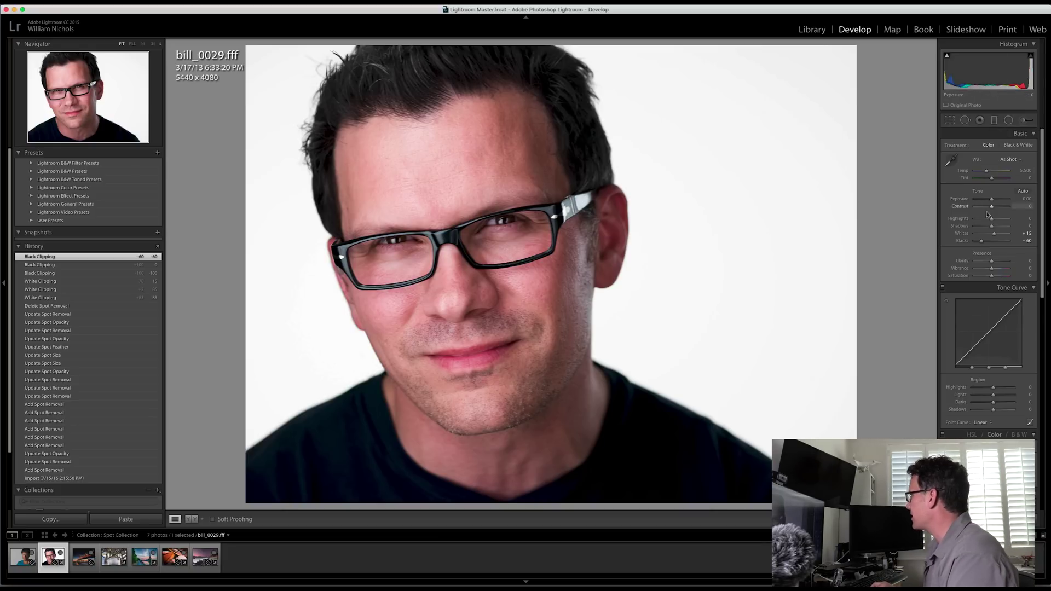
left_click_drag(994, 236, 1005, 235)
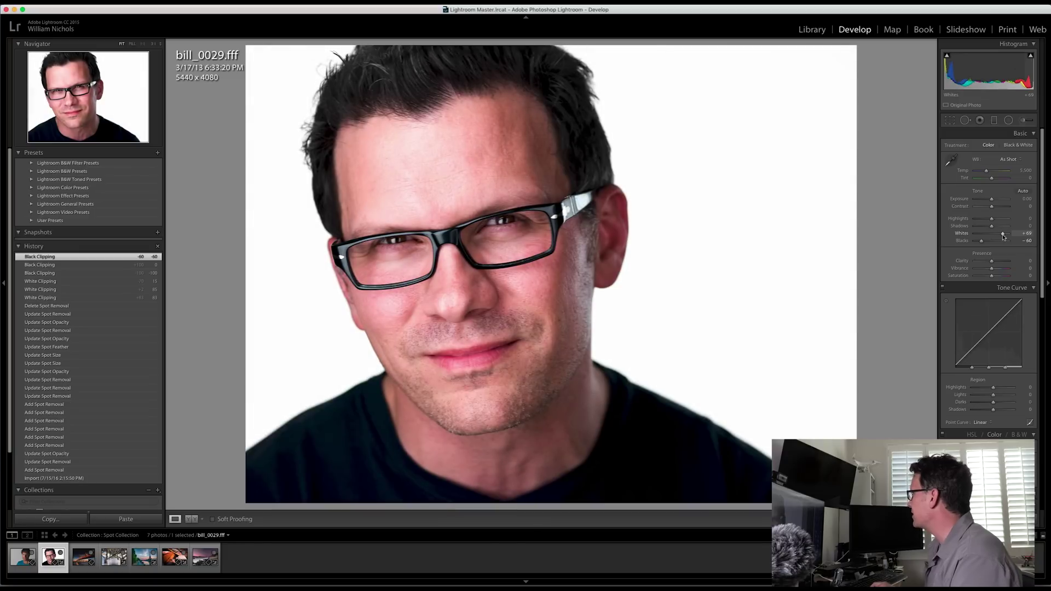
mouse_move(1031, 57)
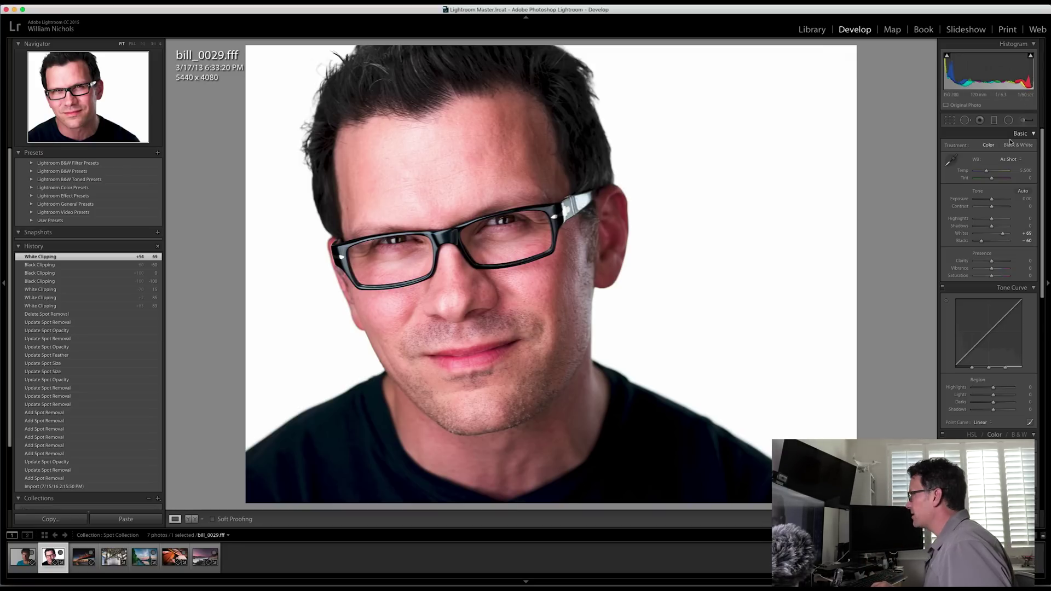
key("super+z")
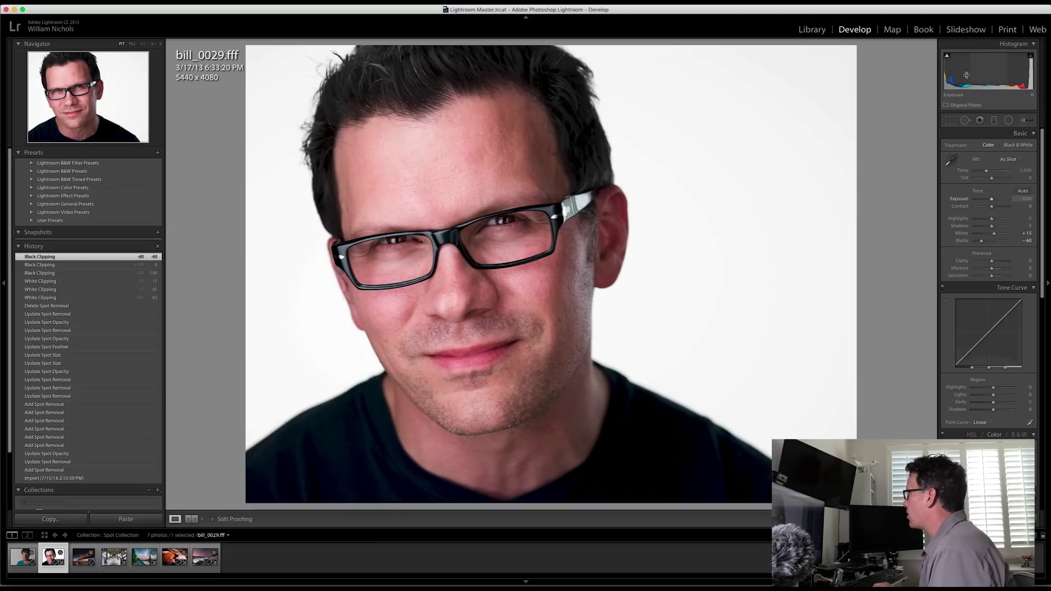
Reset the portrait's tone adjustments from the histogram's right-click menu.
right_click(997, 71)
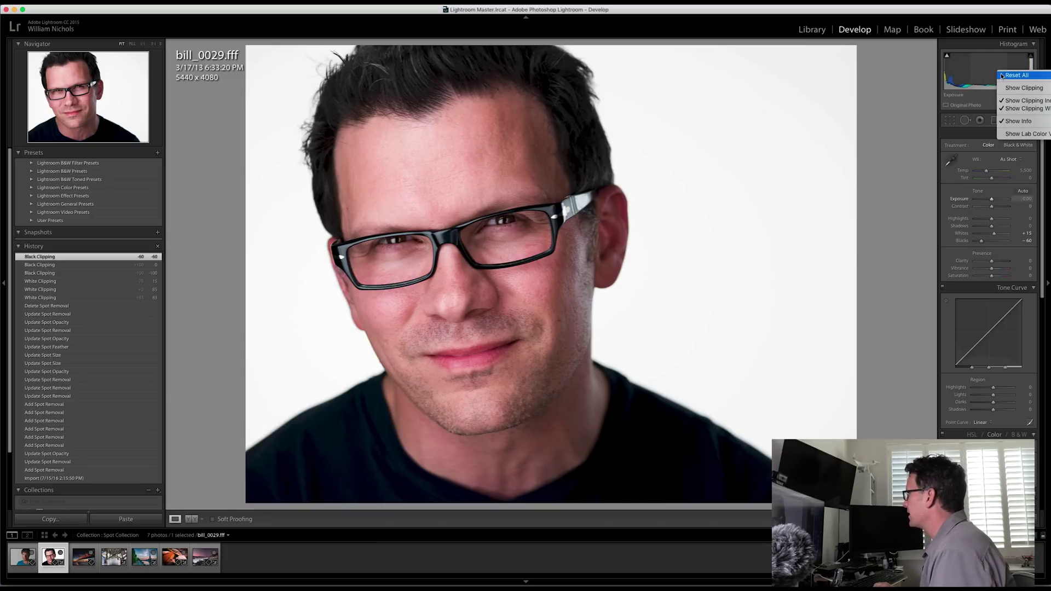
left_click(1009, 79)
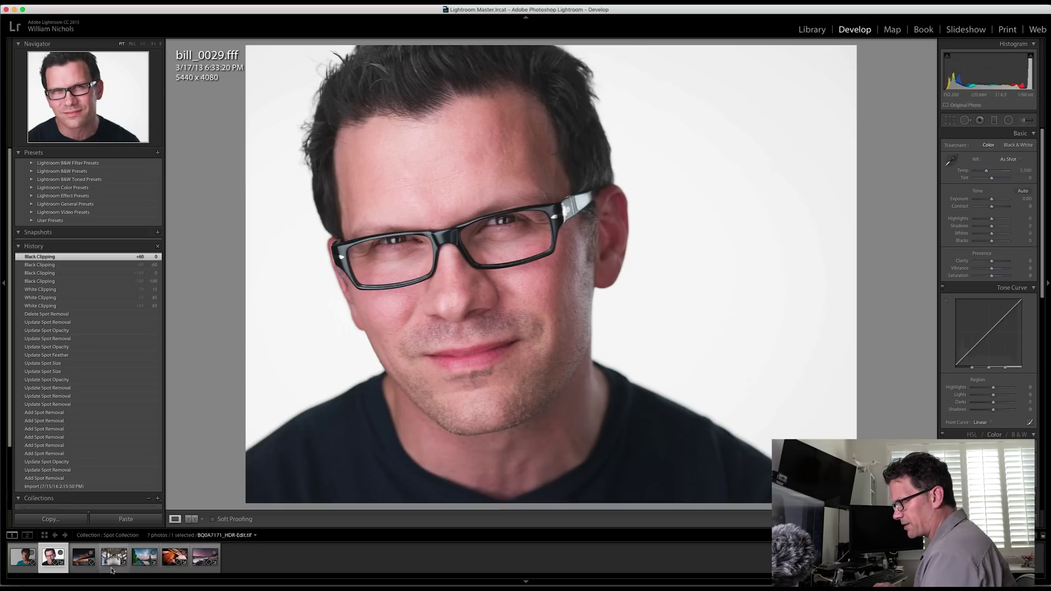
Open BQ0A7171_HDR-Edit.tif and toggle clipping warnings with J, leaving them on.
left_click(141, 569)
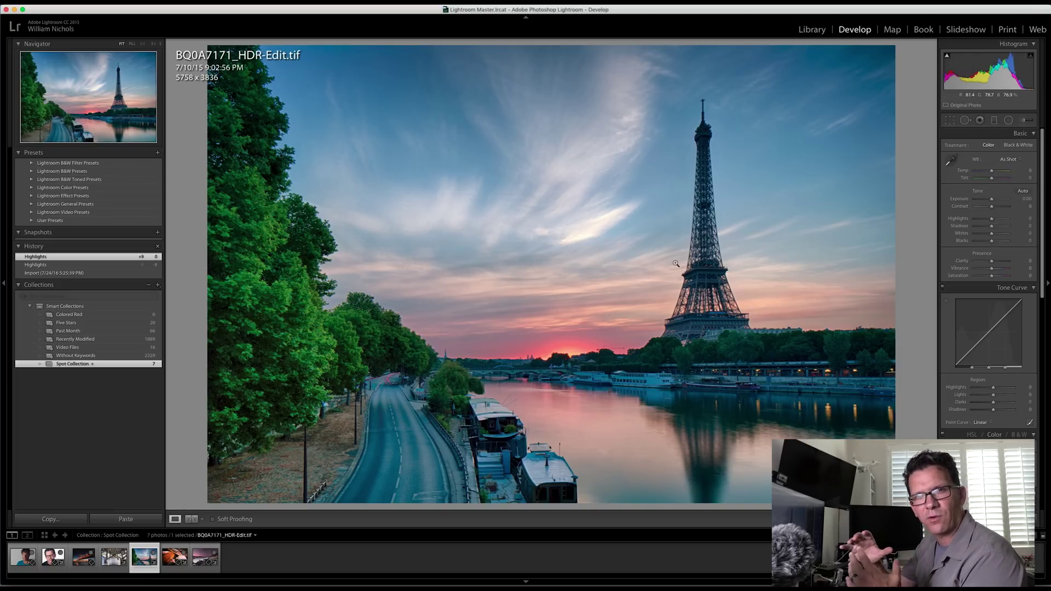
key("j")
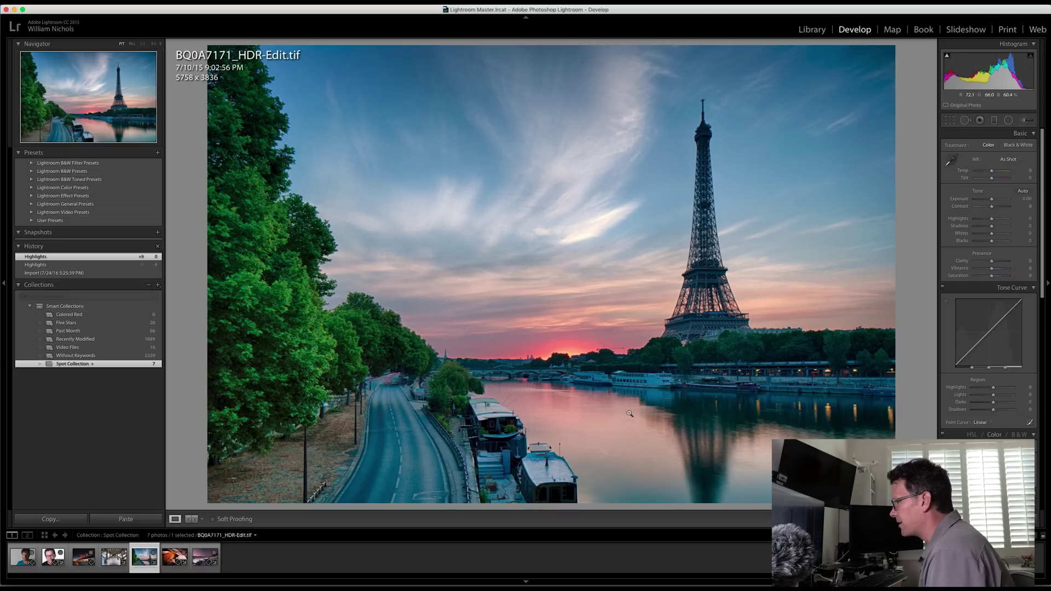
key("j")
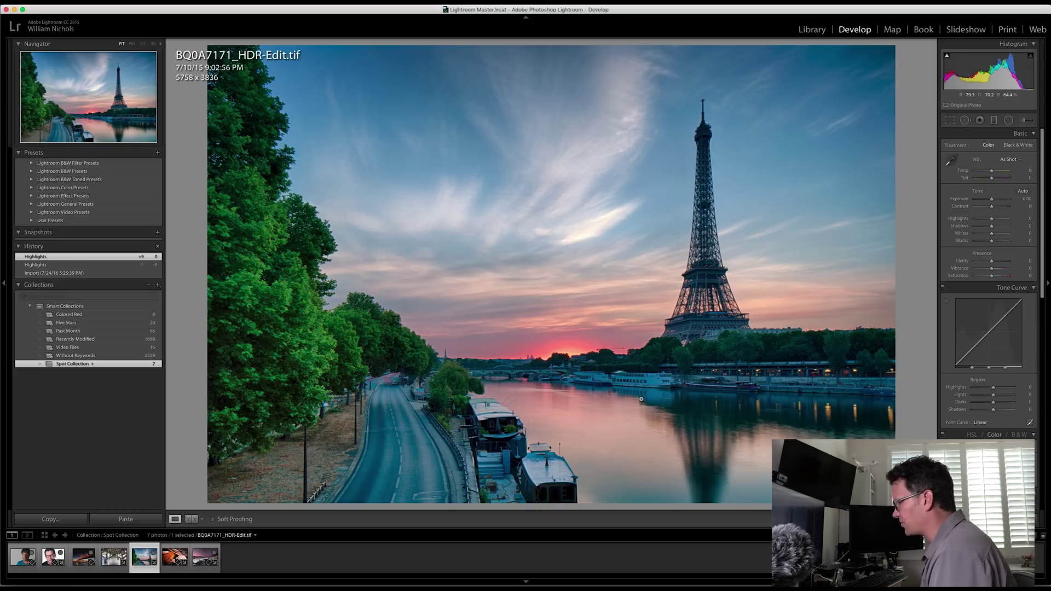
key("j")
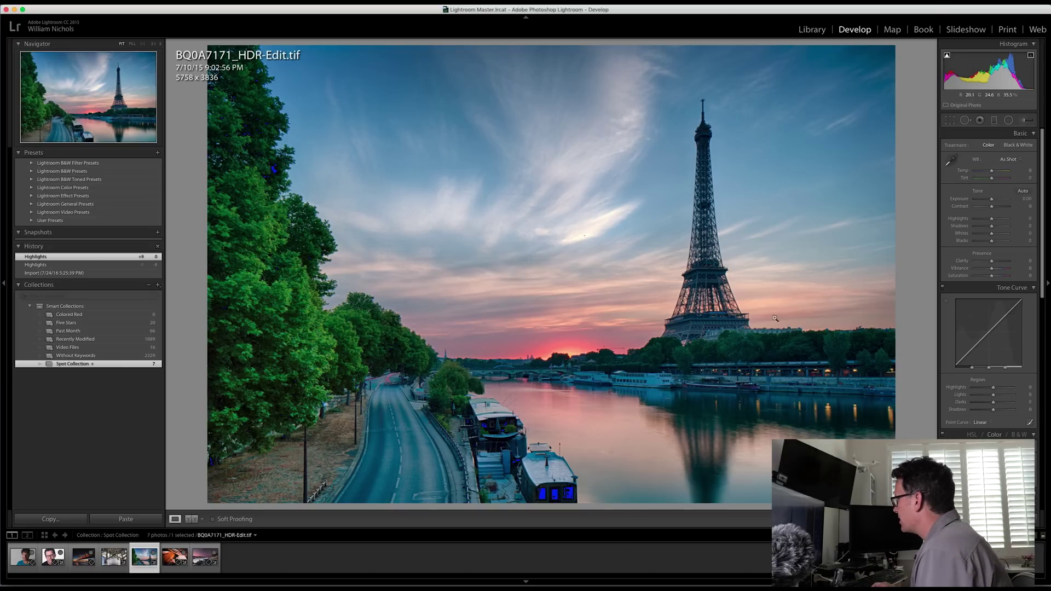
Try a Shadows change on the Eiffel Tower photo, then undo the Blacks and Shadows edits.
left_click_drag(991, 226, 974, 244)
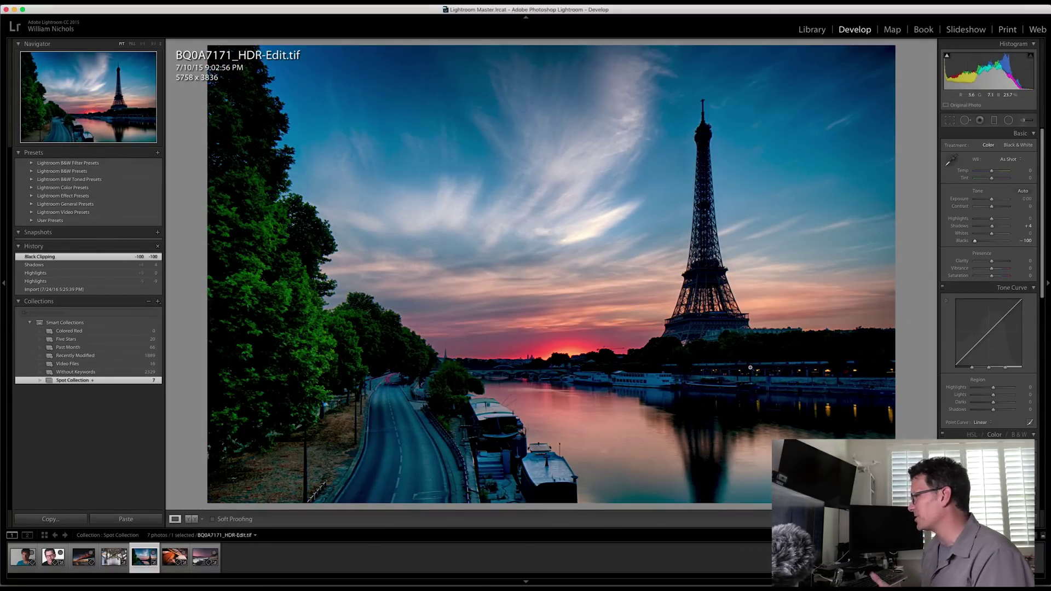
key("super+z")
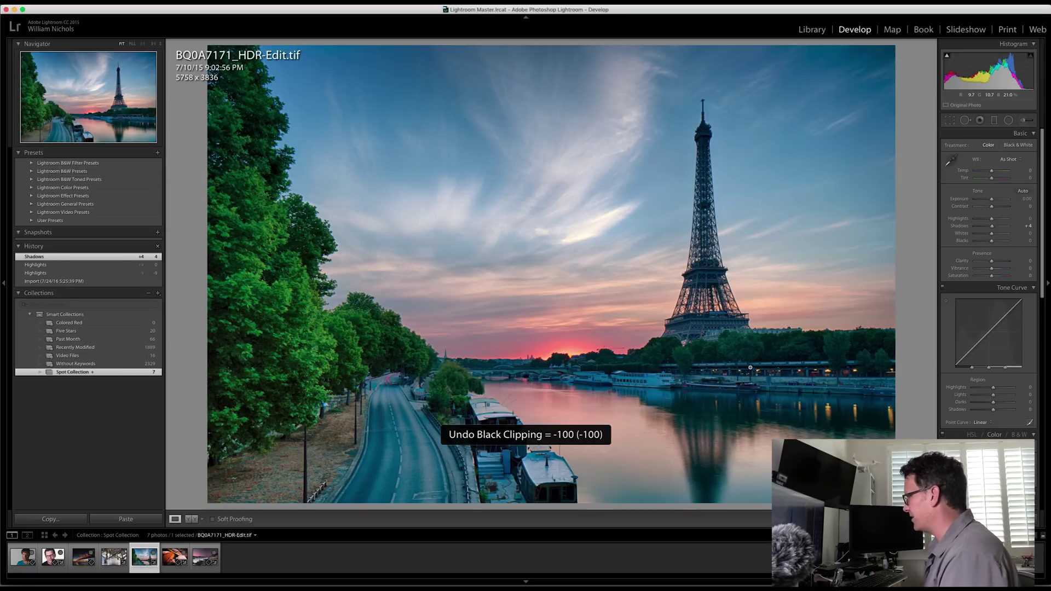
key("super+z")
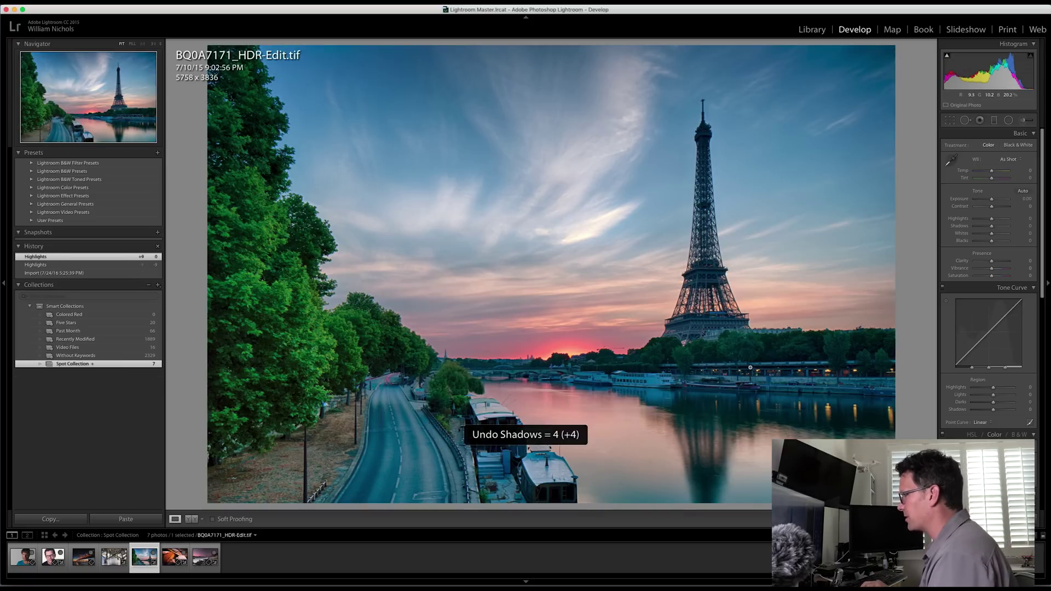
With clipping warnings on, drop Highlights to -2, then push it up to check sky clipping.
key("j")
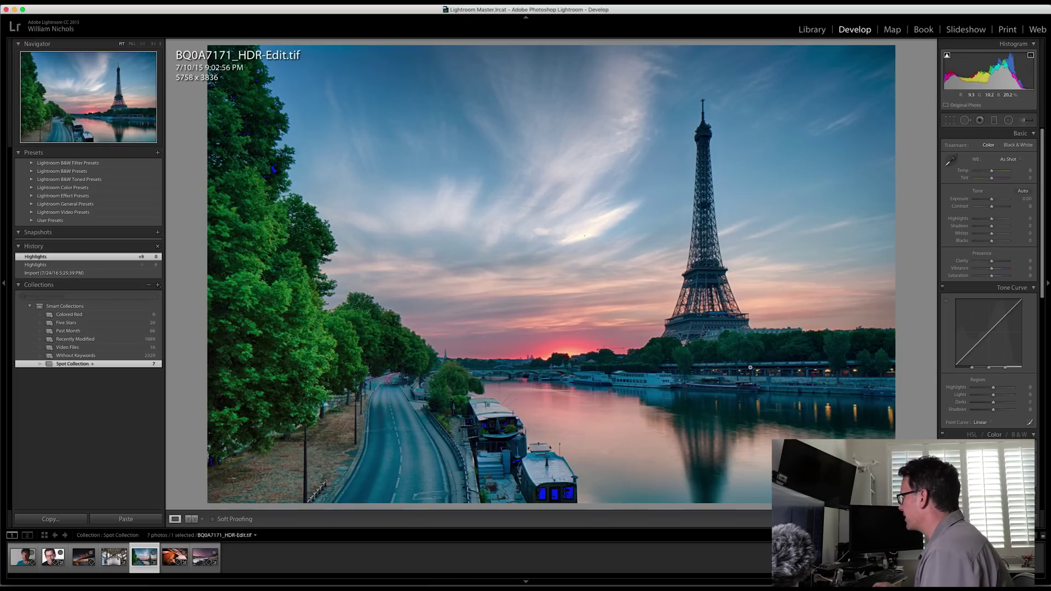
left_click_drag(991, 218, 992, 221)
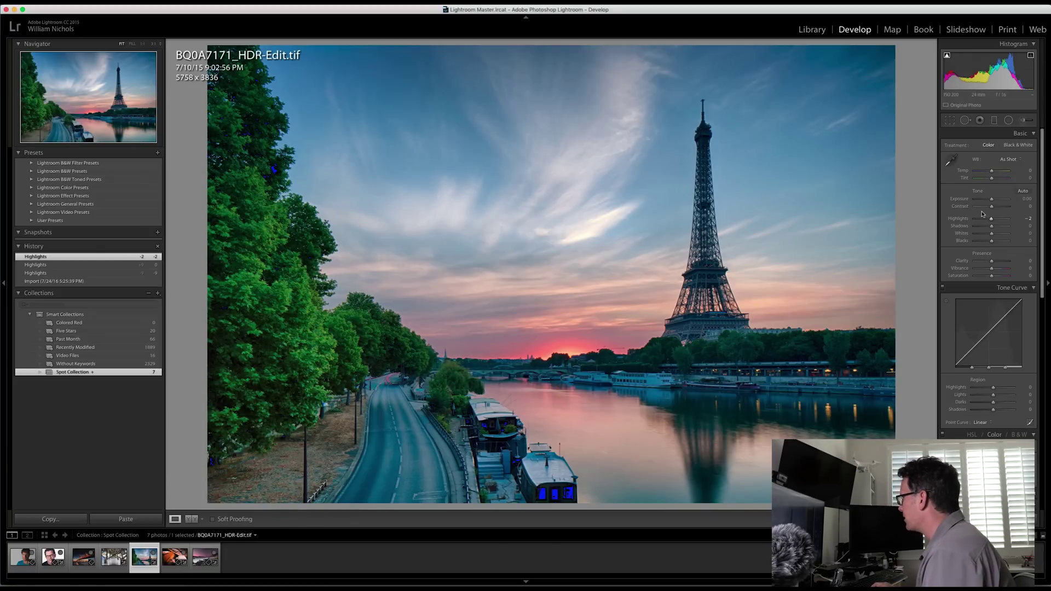
left_click_drag(991, 219, 1008, 222)
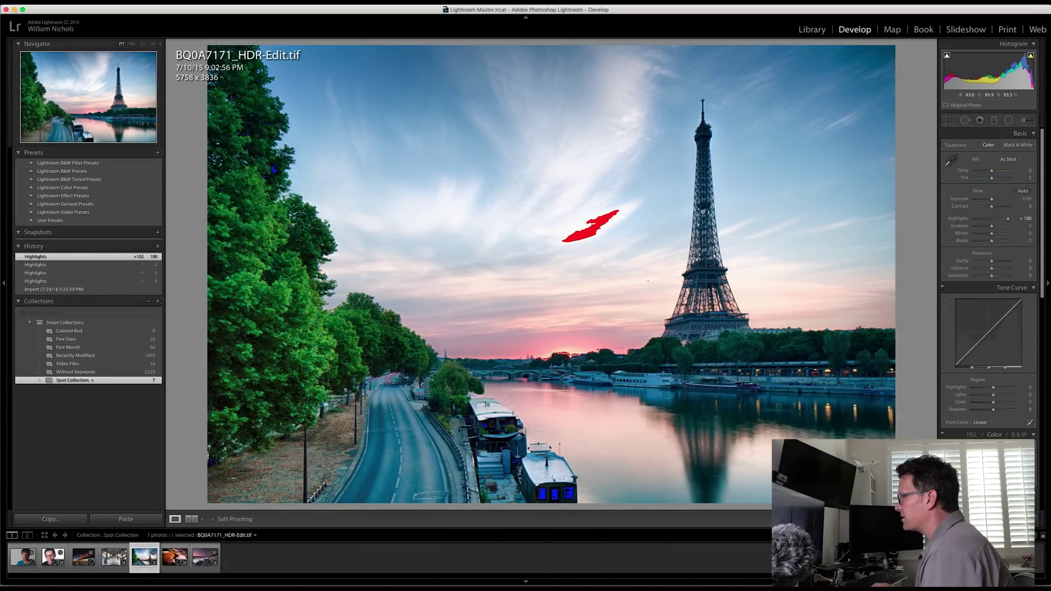
Tame Highlights, check the sky clipping from Whites at +100, then pull Whites back to 0.
key("j")
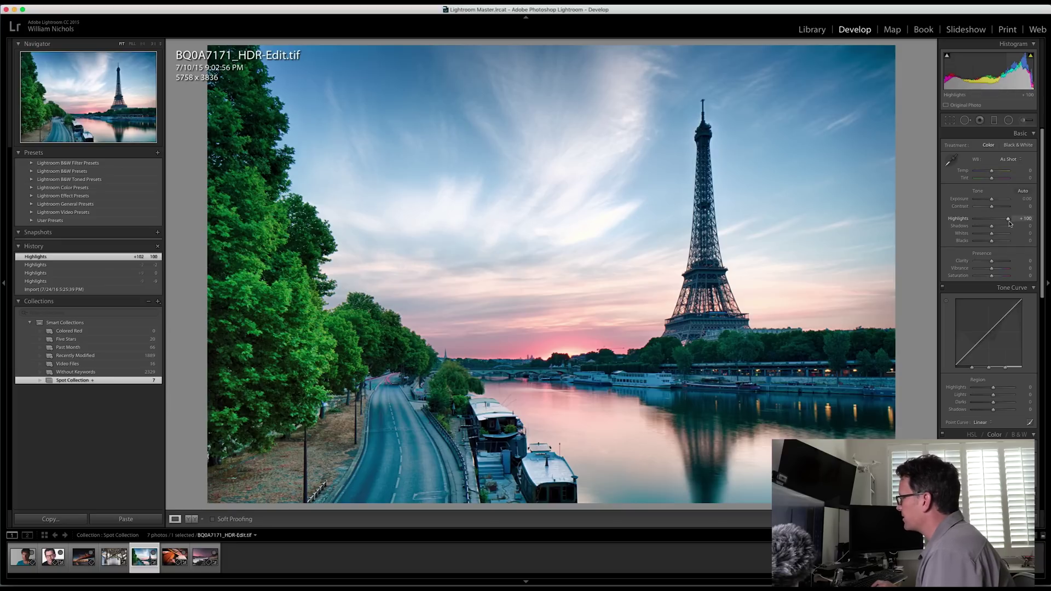
mouse_move(1010, 223)
left_mouse_down()
mouse_move(988, 223)
mouse_move(1022, 221)
mouse_move(1002, 235)
mouse_move(1010, 236)
left_mouse_up()
key("j")
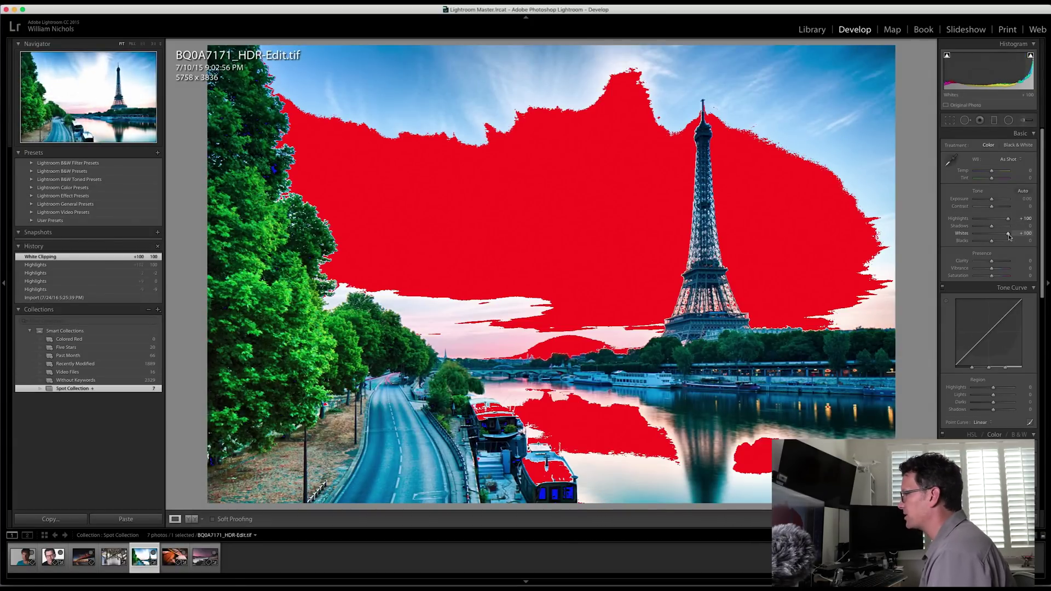
key("j")
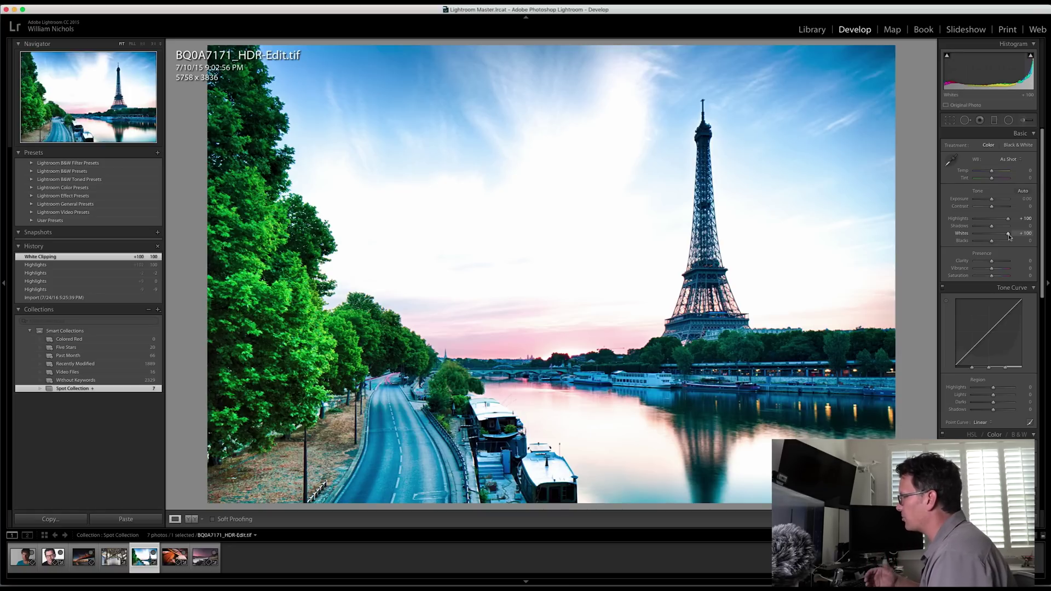
left_click_drag(1009, 236, 993, 221)
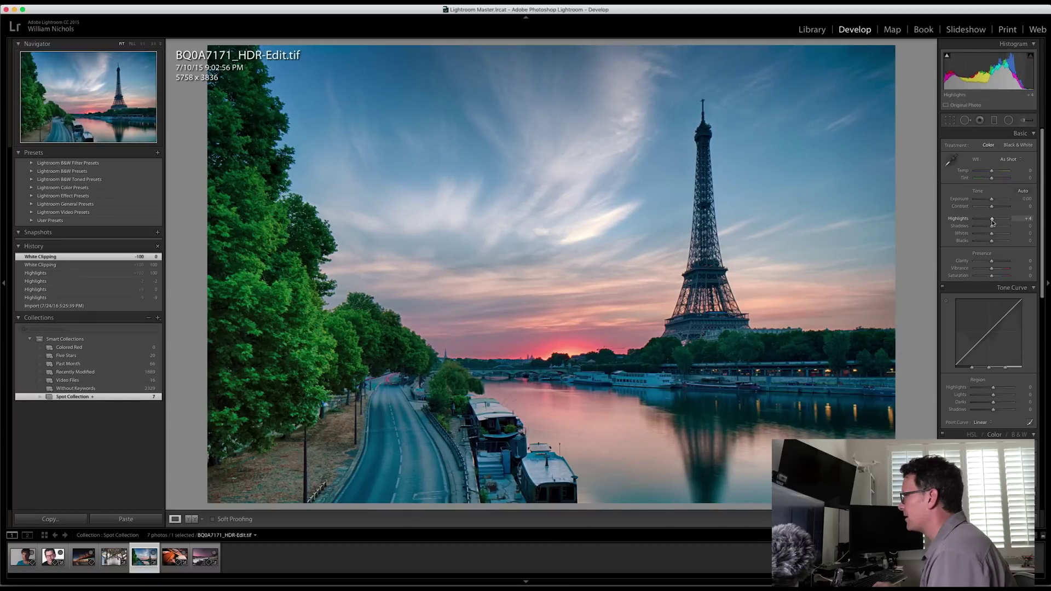